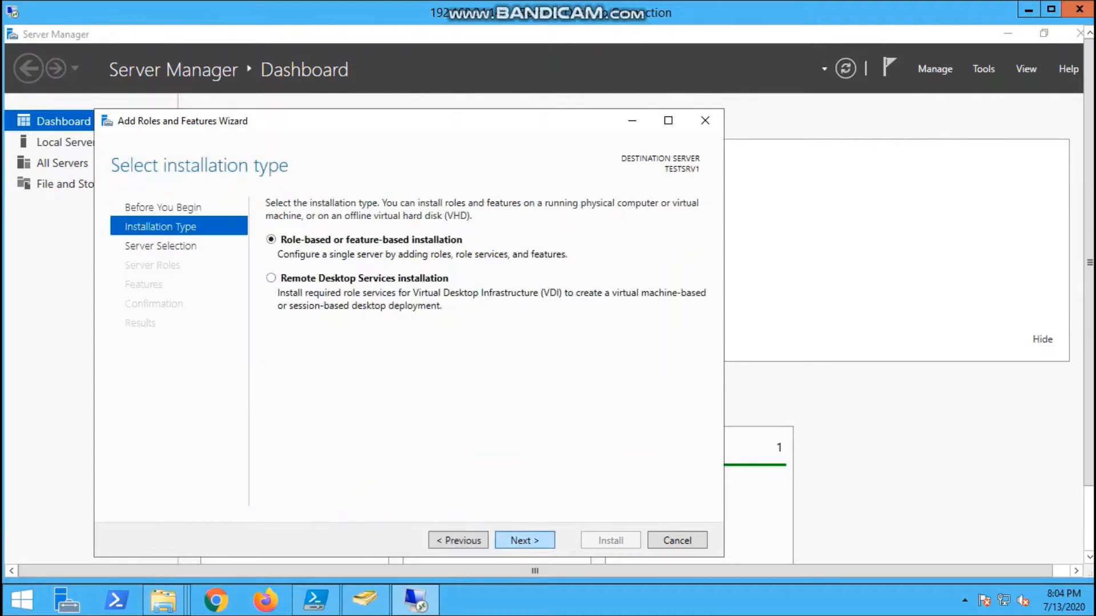
Choose a role-based installation on TESTSRV1 and select the Active Directory Domain Services role with its required features.
click(525, 541)
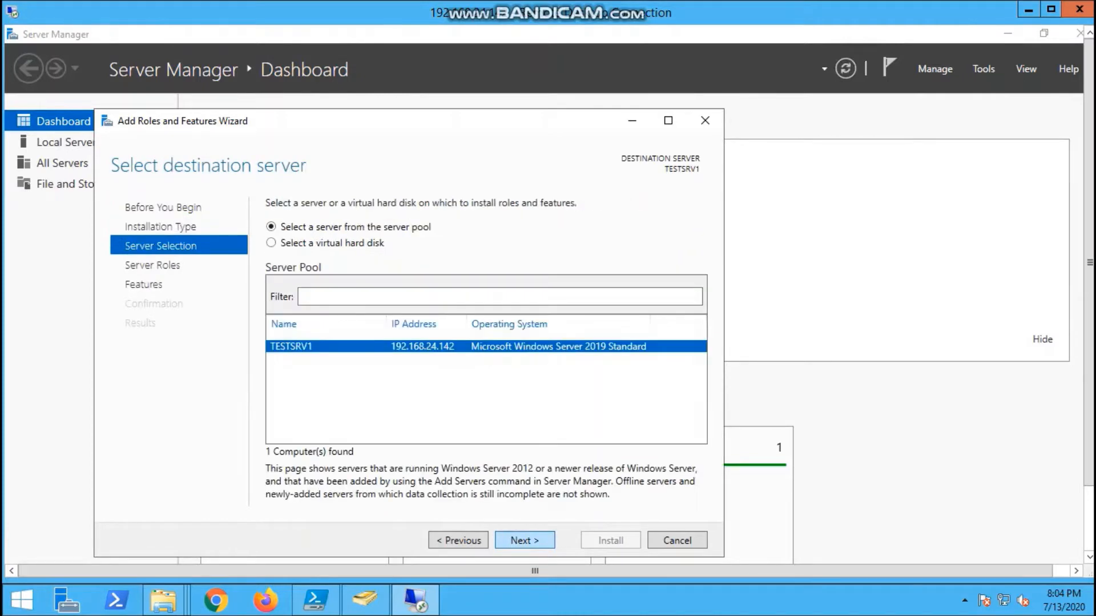
click(524, 540)
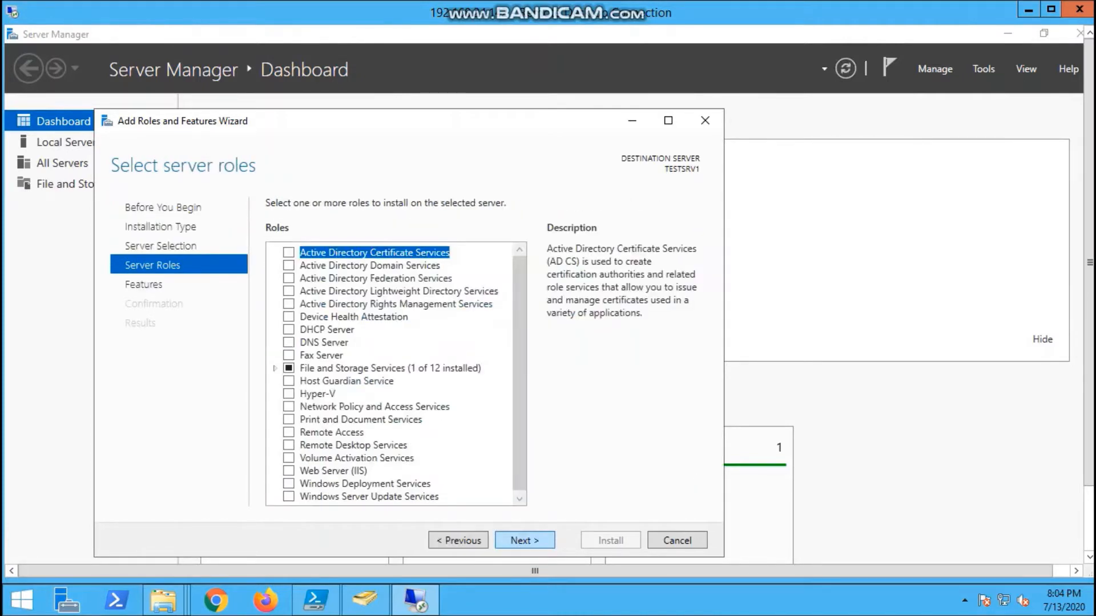
click(289, 265)
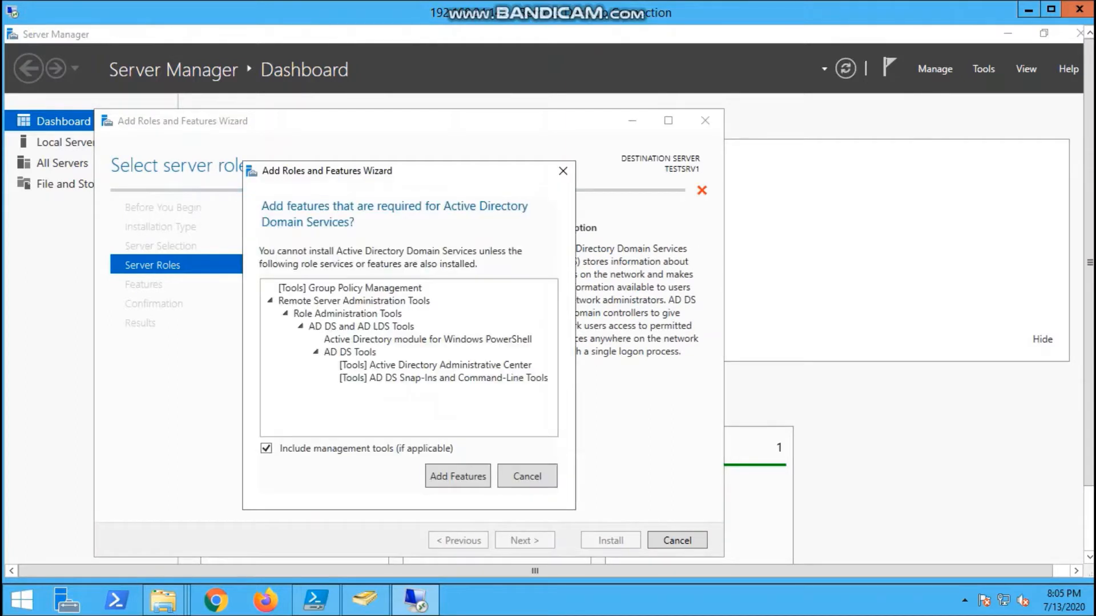
click(457, 476)
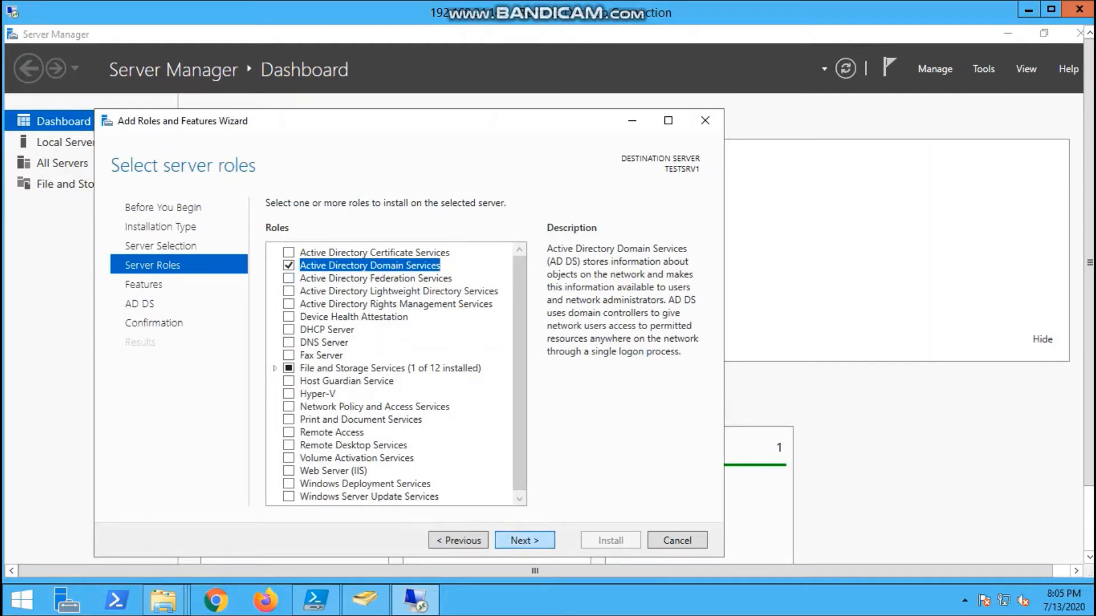
click(525, 540)
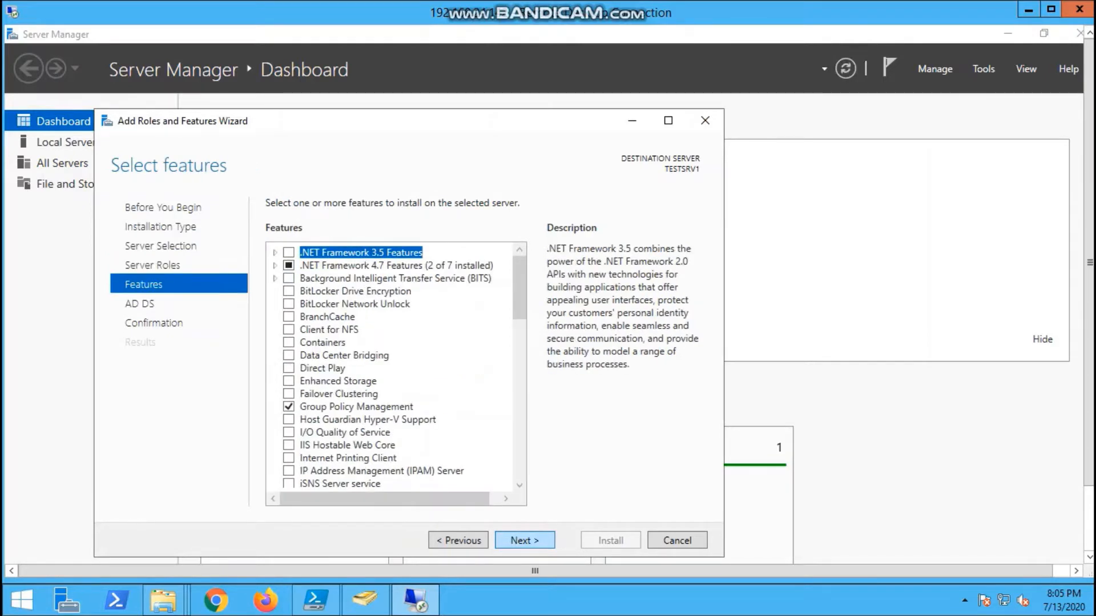
Return to the server roles and also select DNS Server with its required management tools.
click(457, 540)
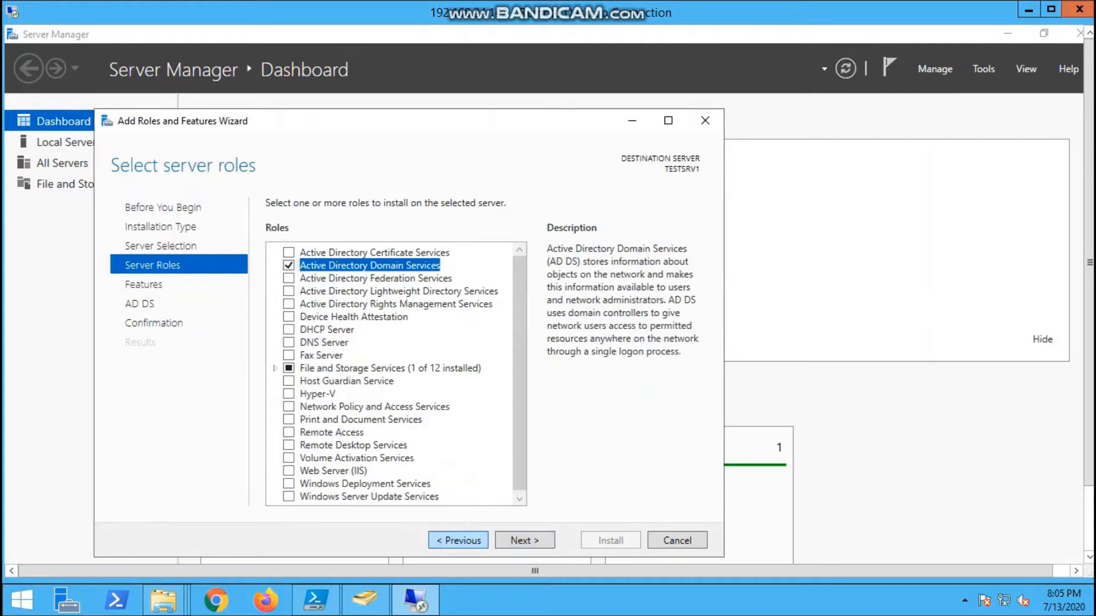
click(288, 343)
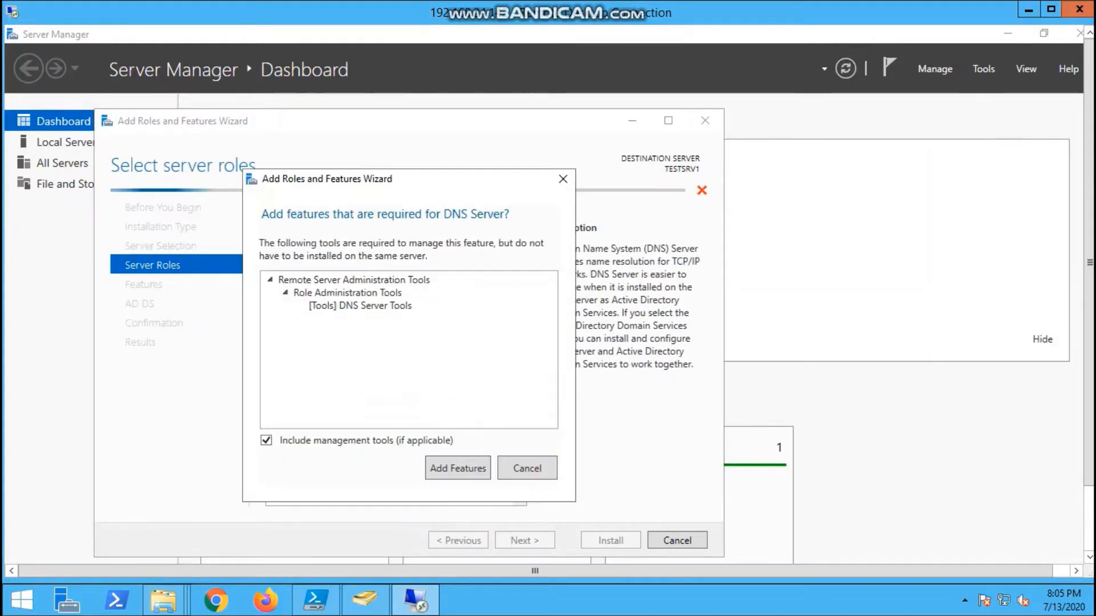
click(457, 468)
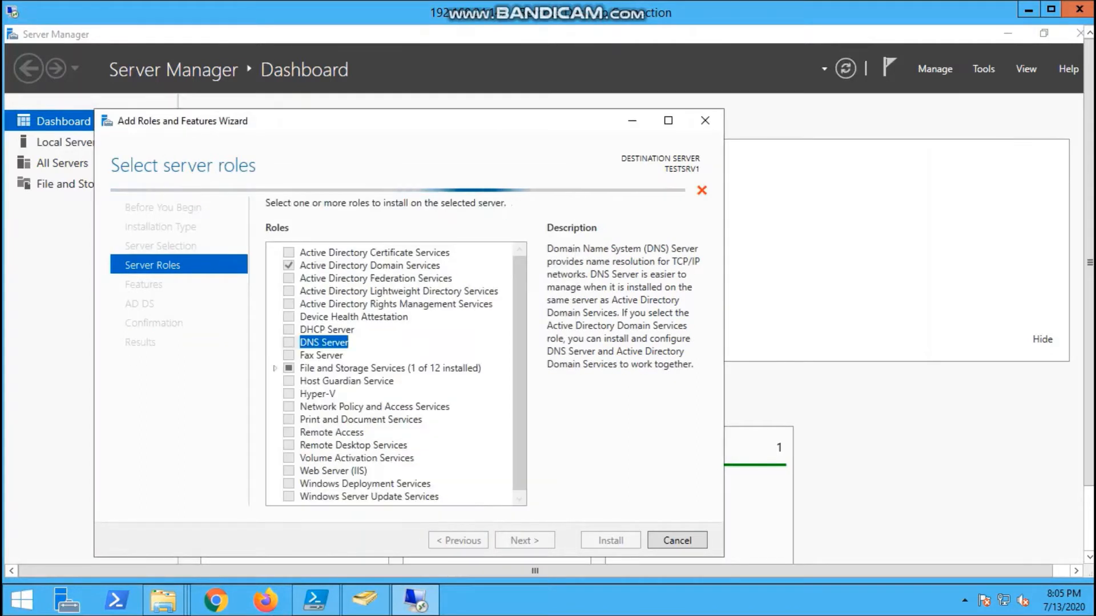
click(525, 541)
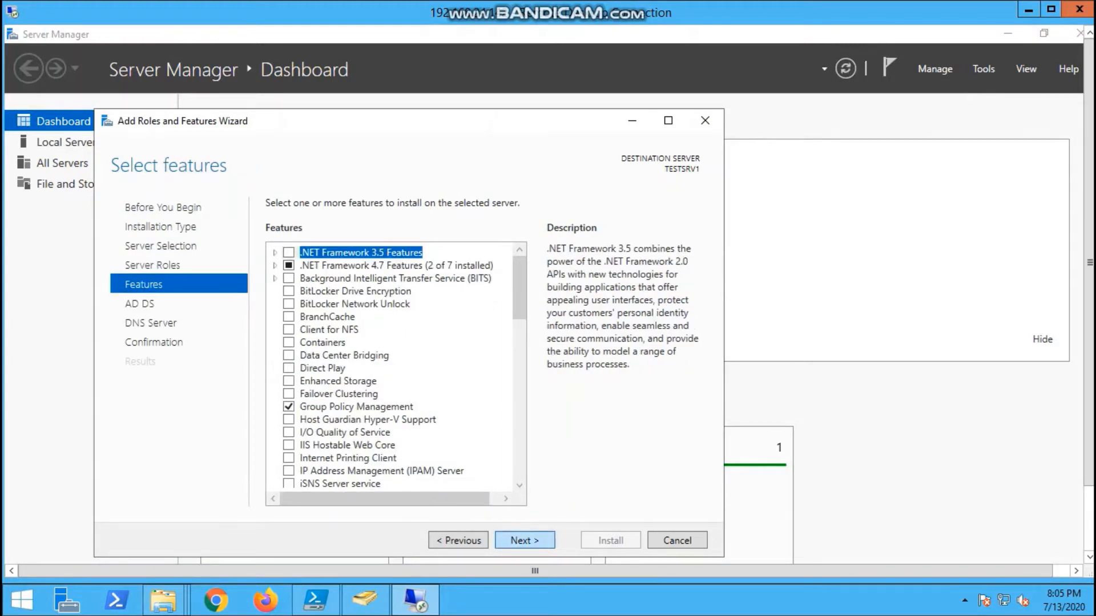
Keep the default features, proceed to the installation confirmation, and allow the destination server to restart automatically if required.
click(524, 540)
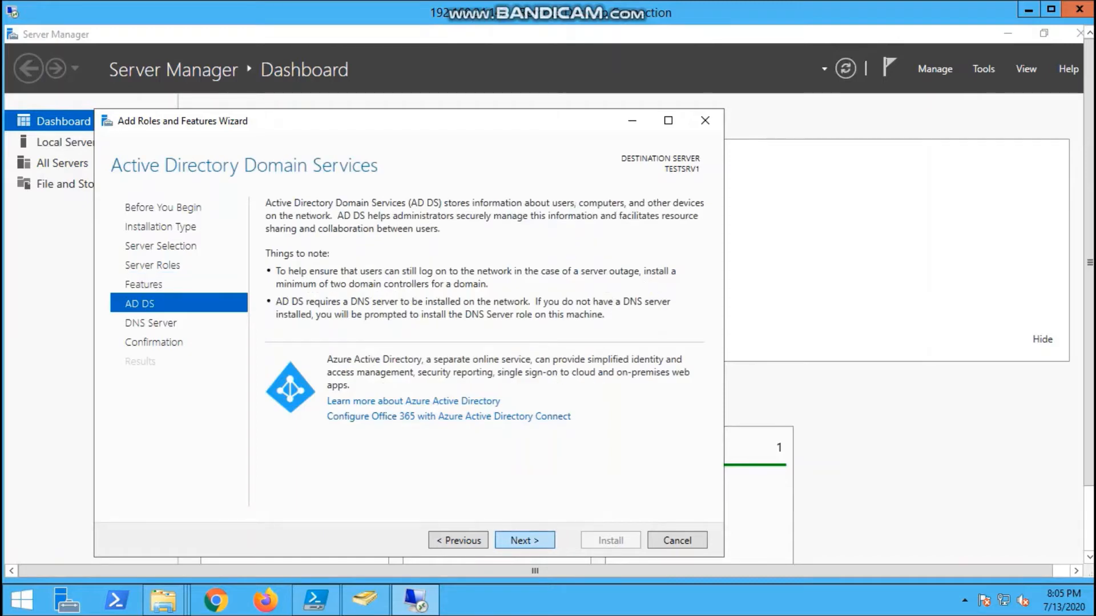
click(524, 540)
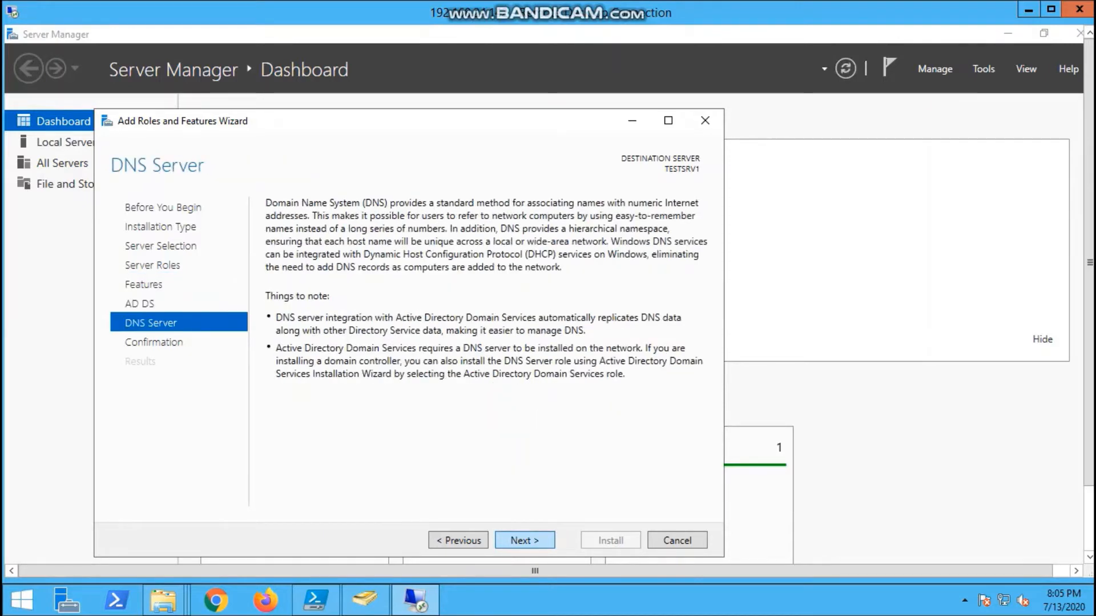
click(524, 541)
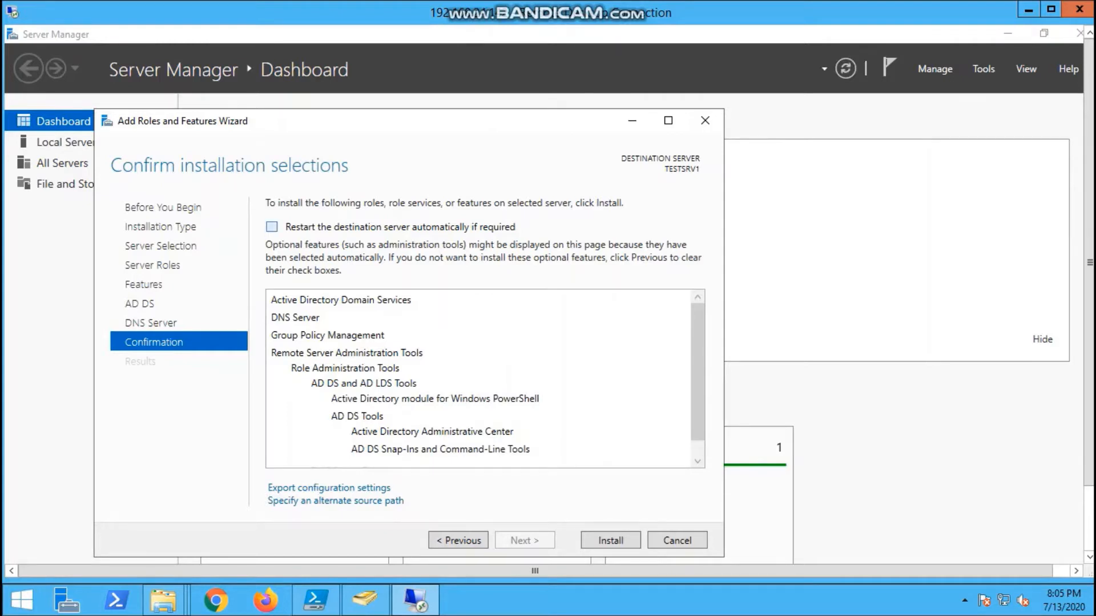
click(271, 227)
click(598, 381)
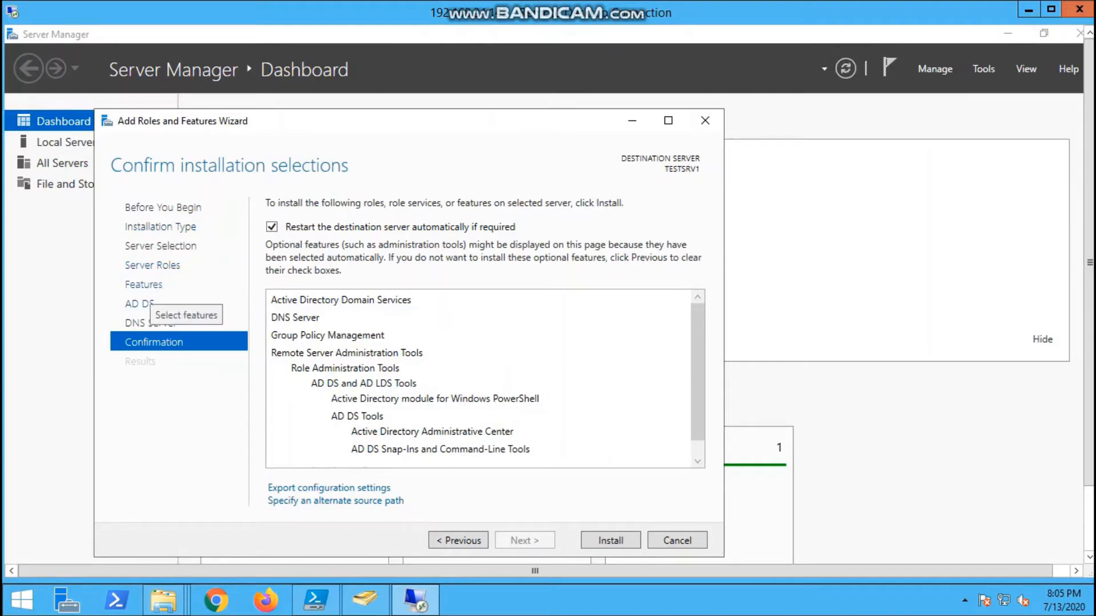
Recheck the Features and AD DS pages, install the selected roles, and close the wizard.
click(143, 285)
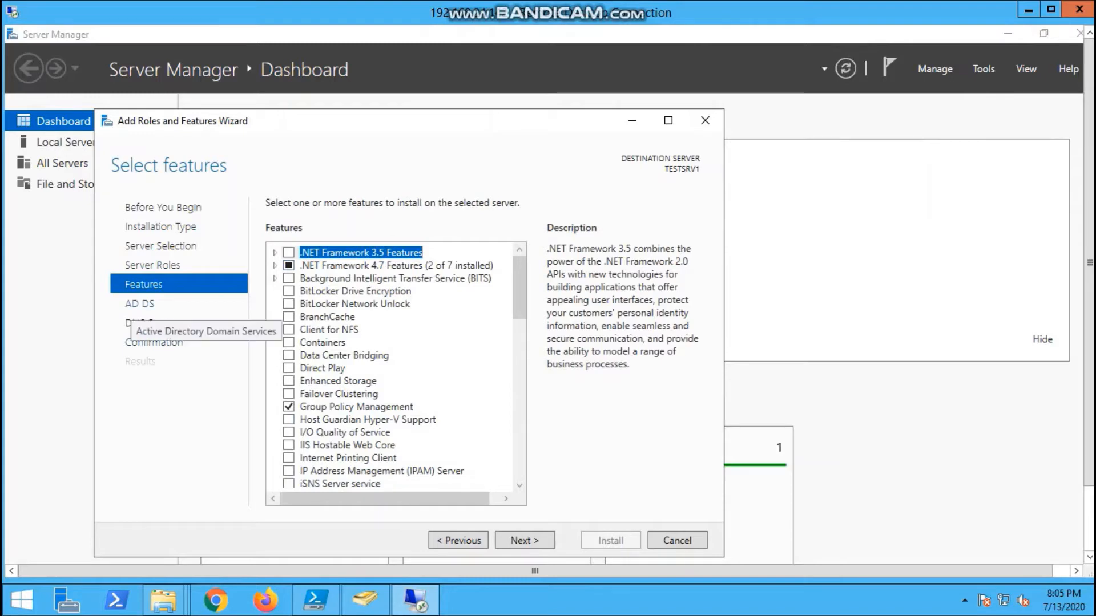
click(140, 304)
click(154, 342)
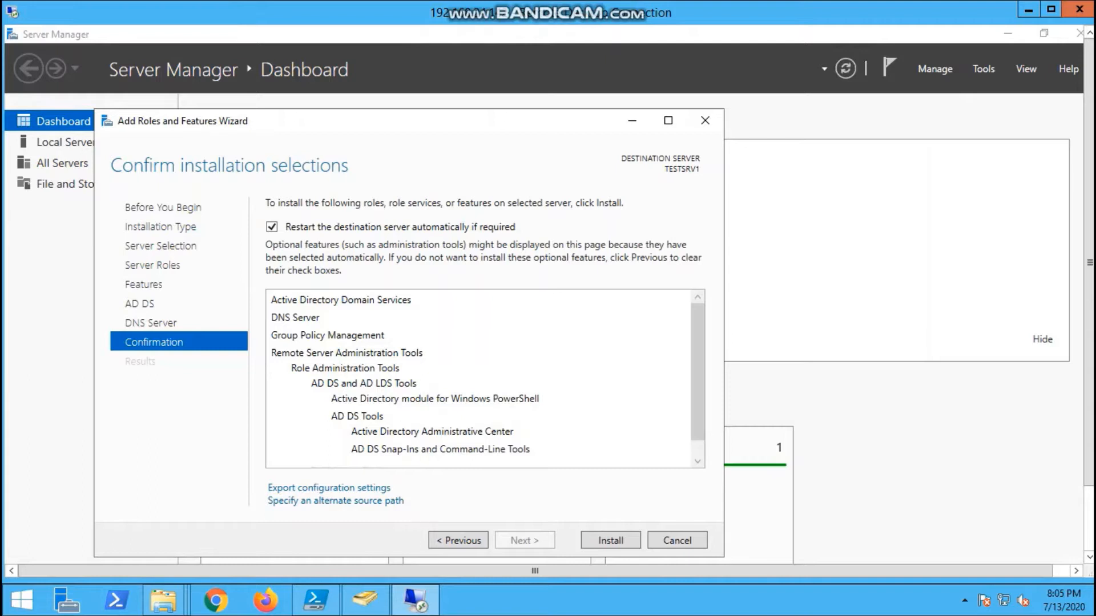
key(Return)
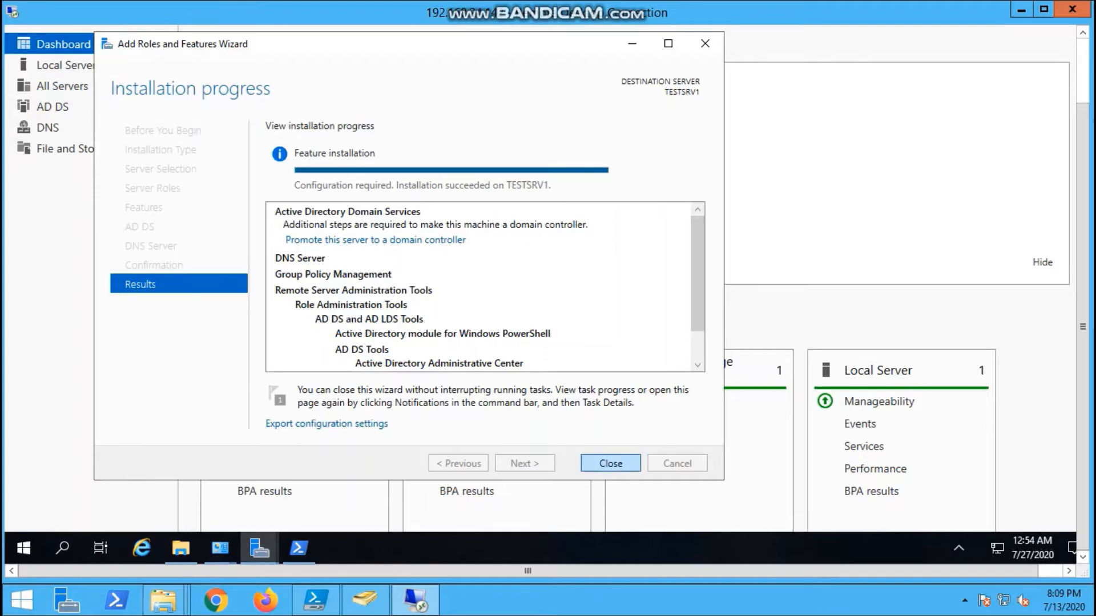
click(610, 463)
Start promoting this server to a domain controller and choose to add a new forest.
drag(1083, 327, 1083, 263)
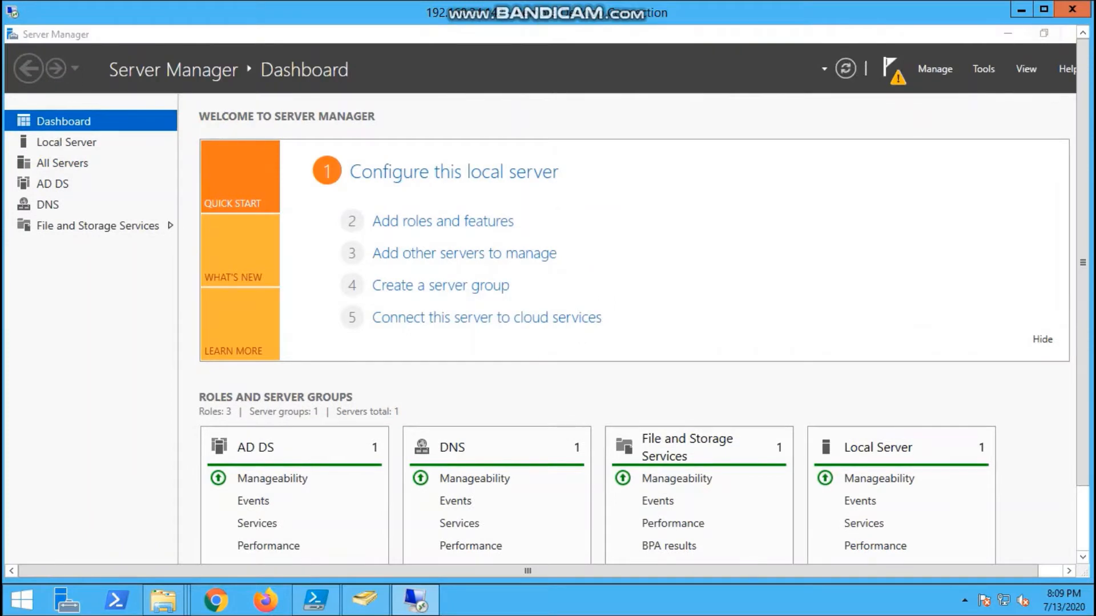
click(890, 67)
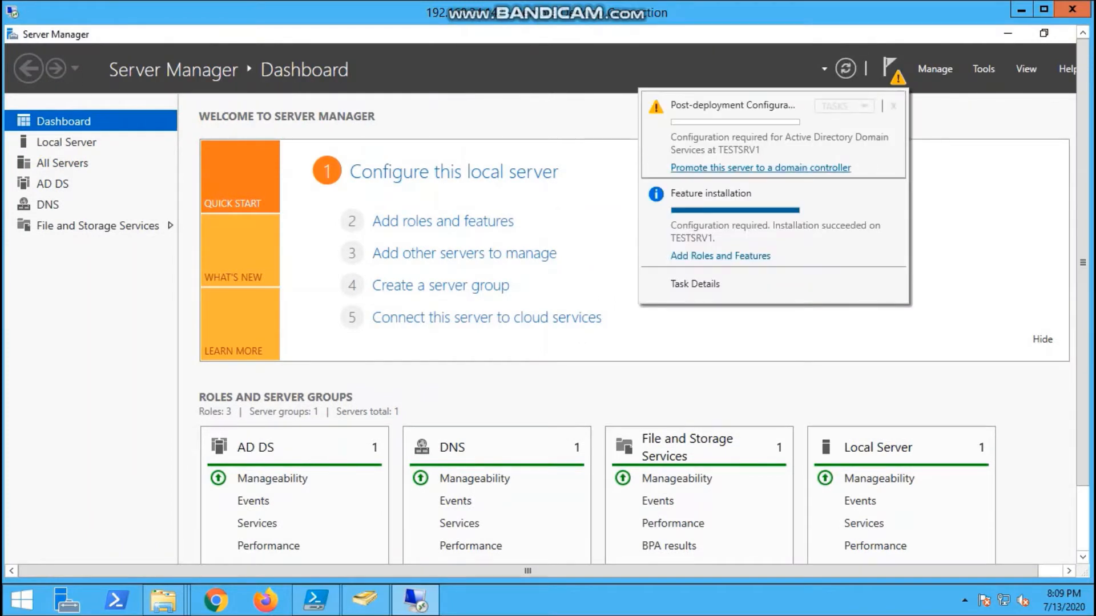
click(760, 167)
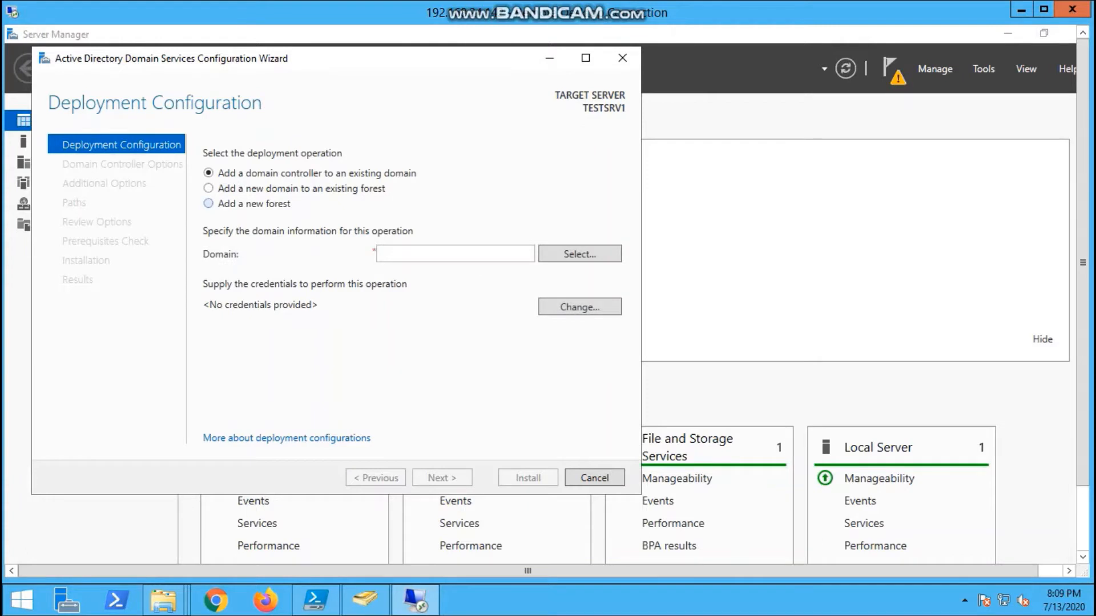
click(209, 204)
Enter InfoteknikaA as the root domain name and try to proceed.
click(445, 254)
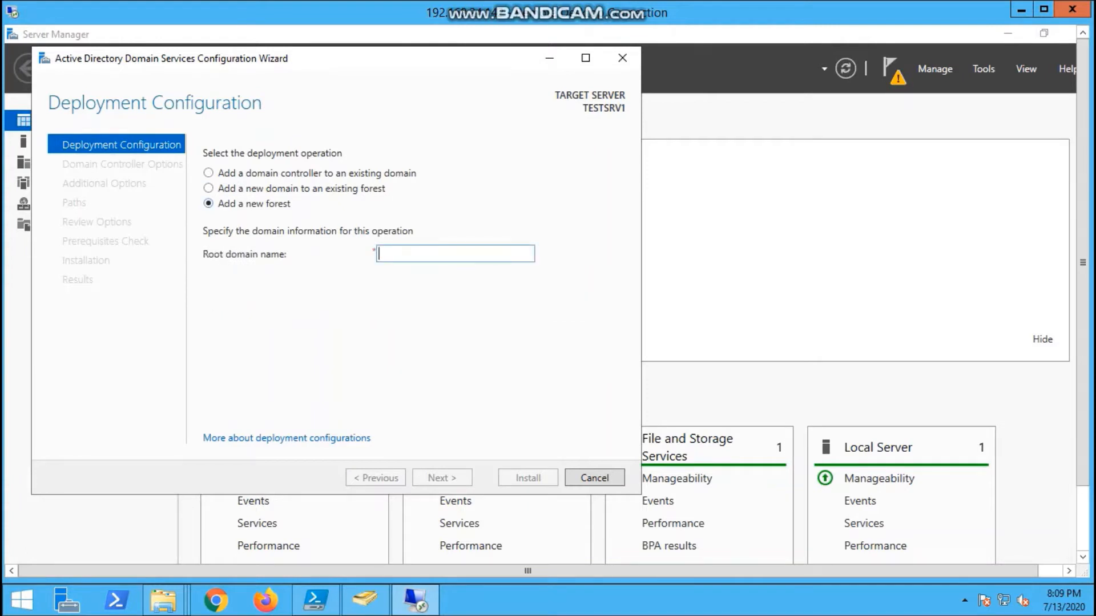
text(In)
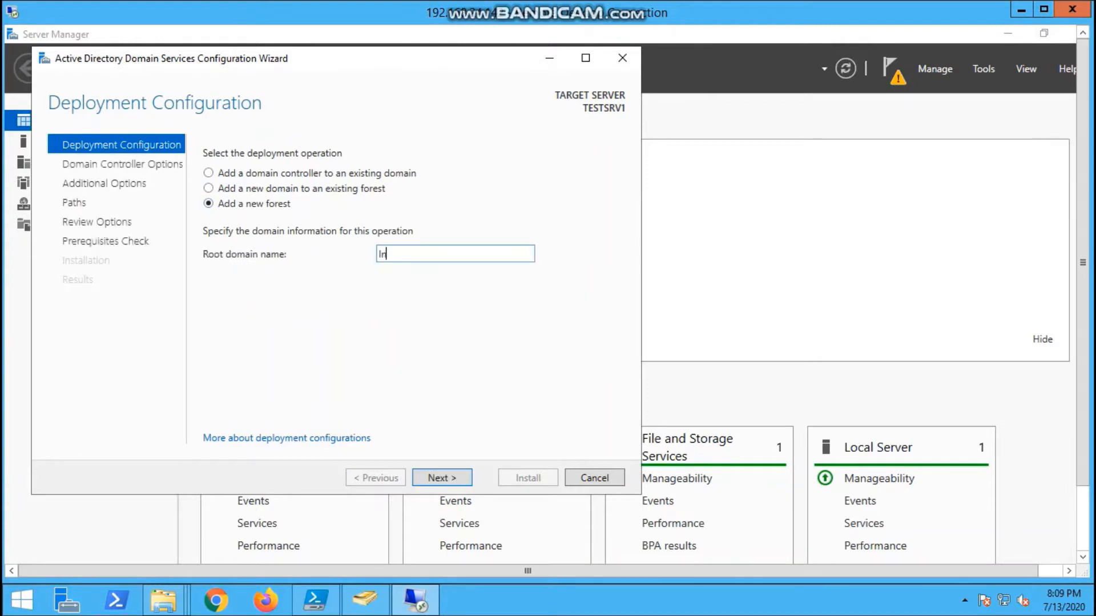
text(foteknikaA)
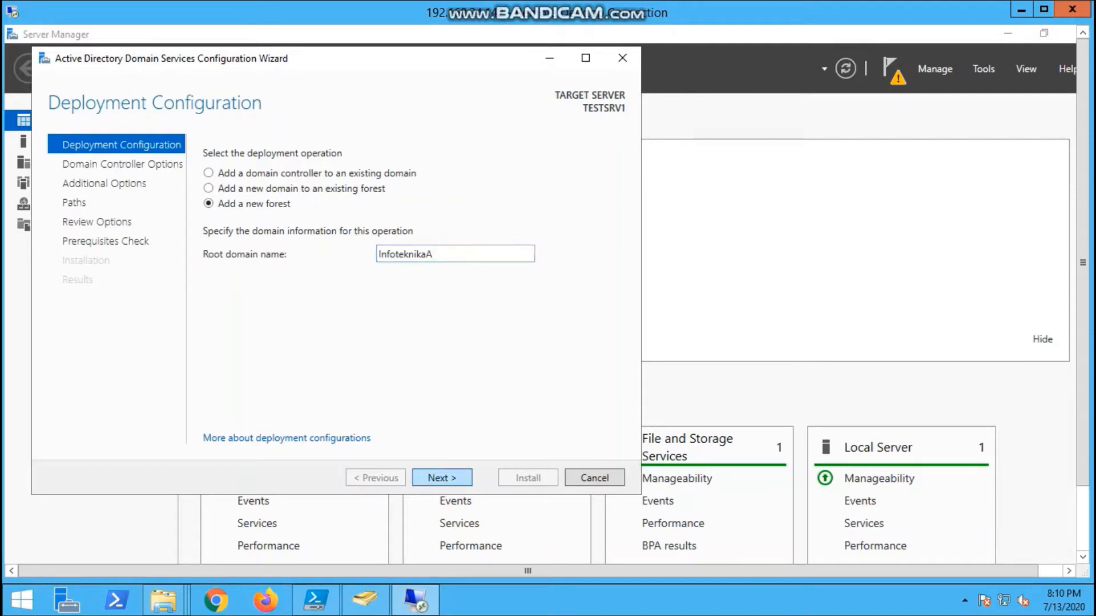
key(Return)
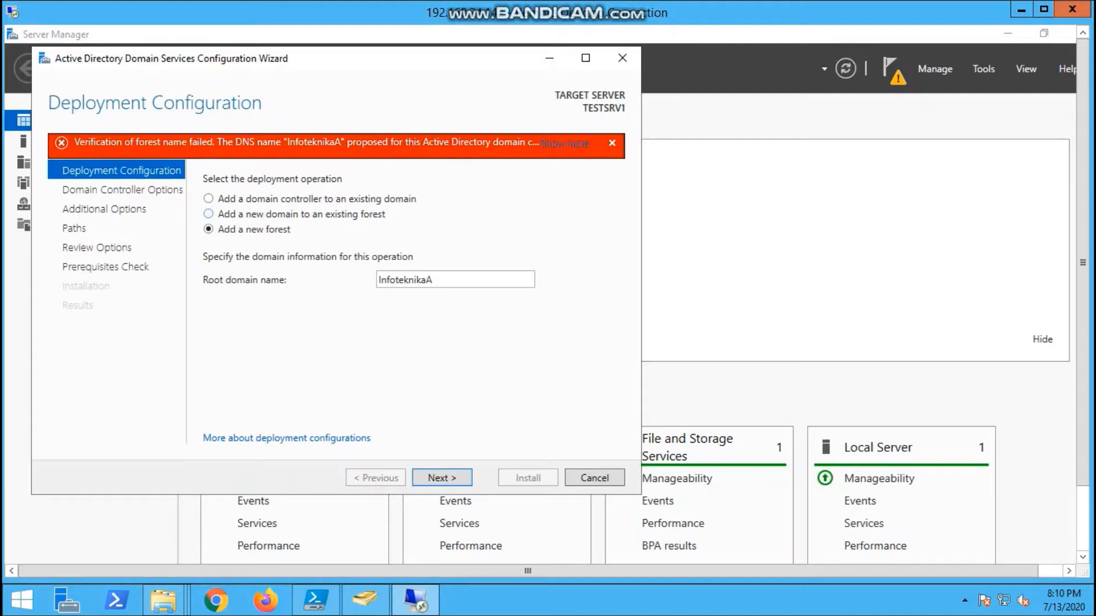
Extend the root domain name to InfoteknikaA.com and proceed to the domain controller options.
double_click(406, 280)
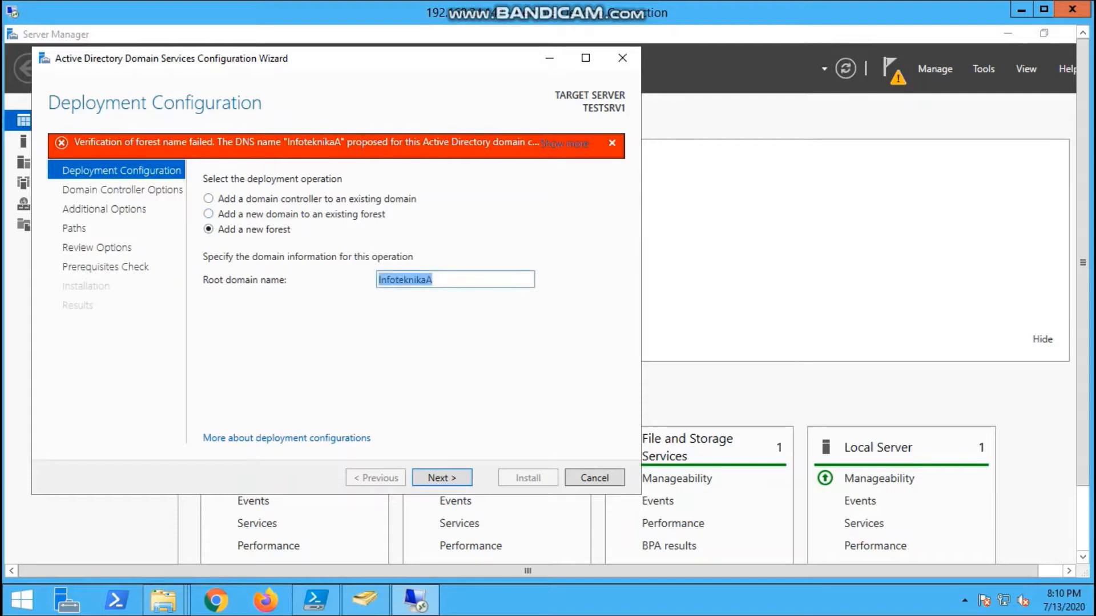
key(End)
text(.com)
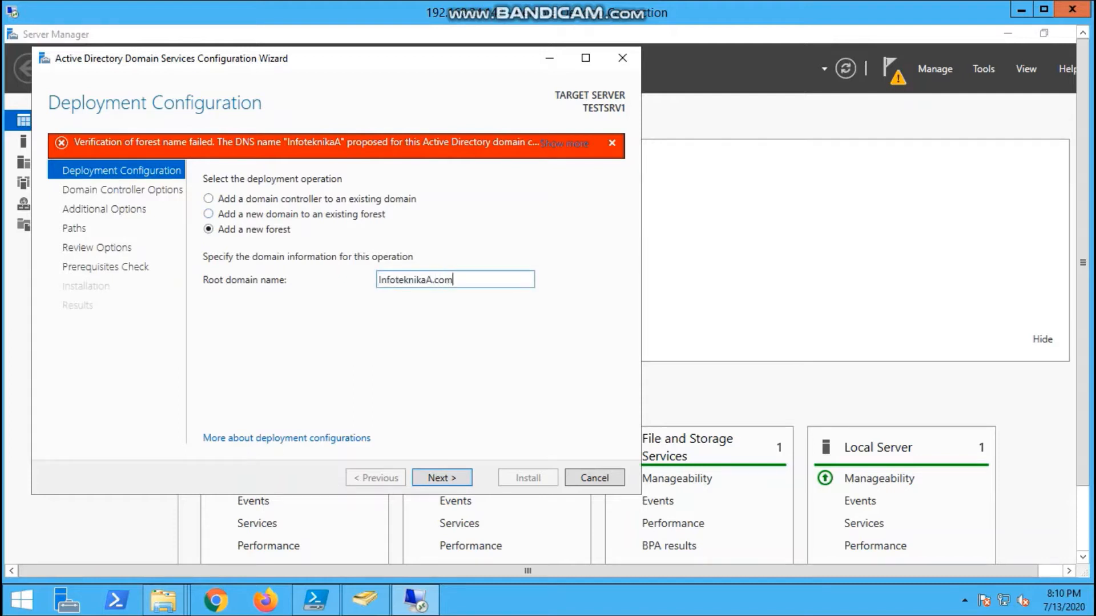
click(442, 478)
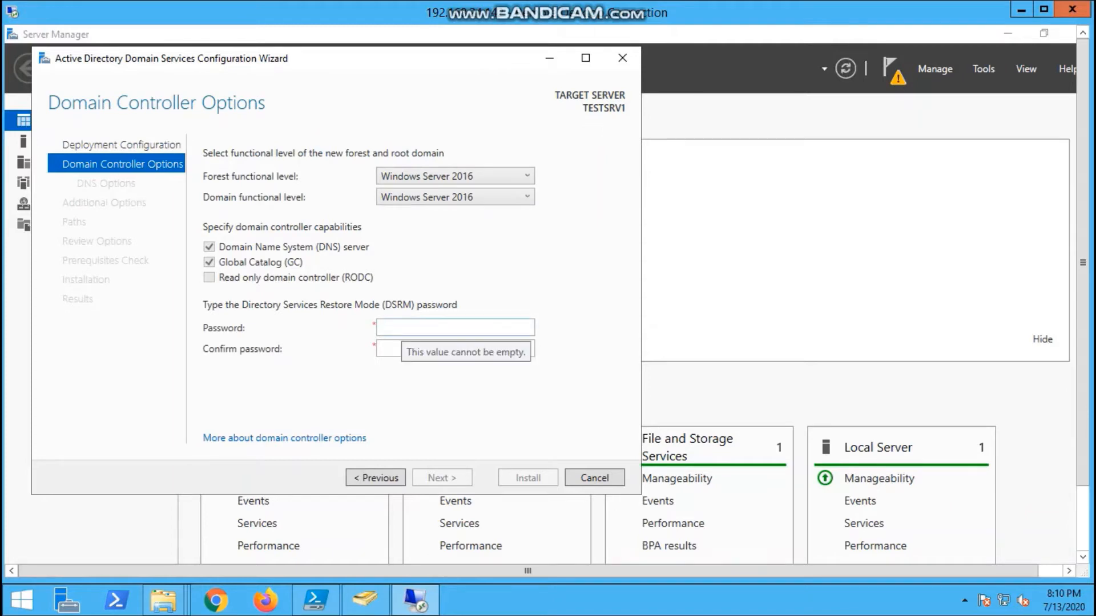
text(*********)
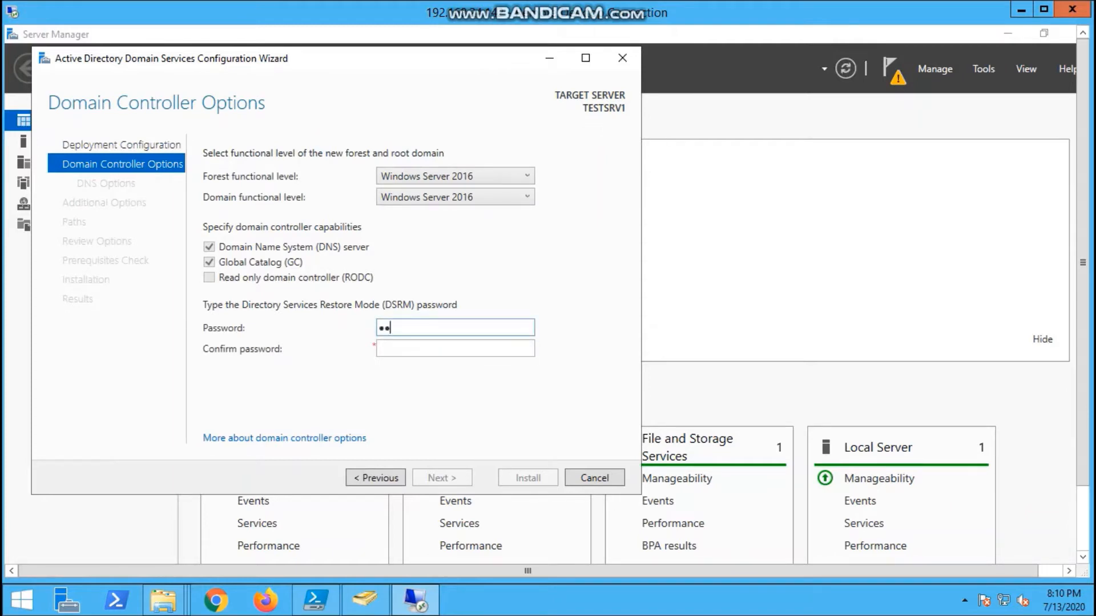
text(****)
key(Tab)
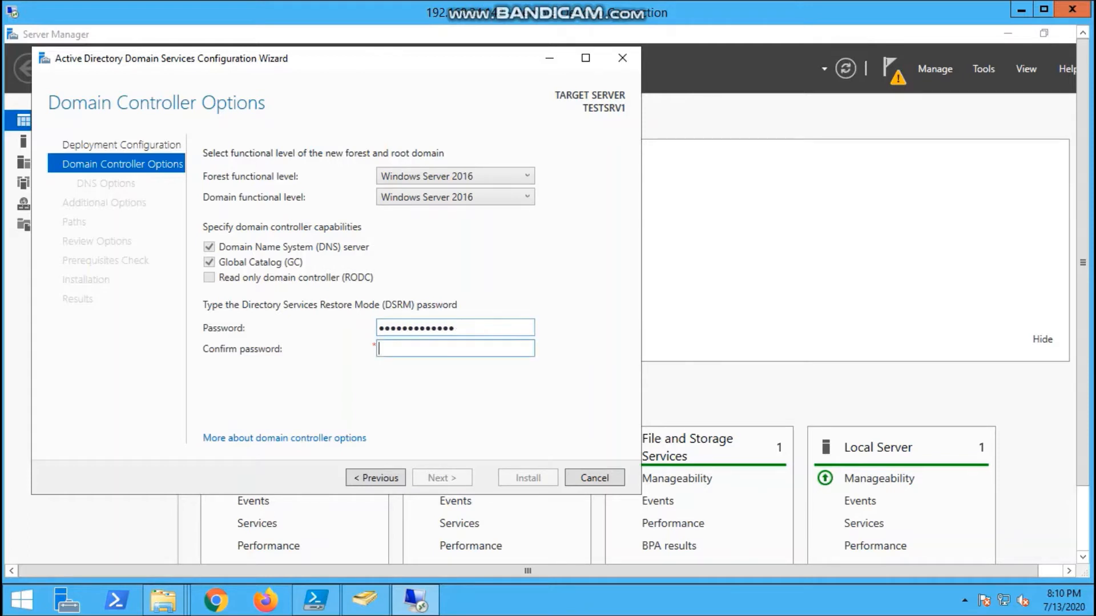
Enter and confirm the Directory Services Restore Mode password, keeping the default domain controller options, and proceed to the DNS options.
drag(477, 328, 378, 329)
text(******)
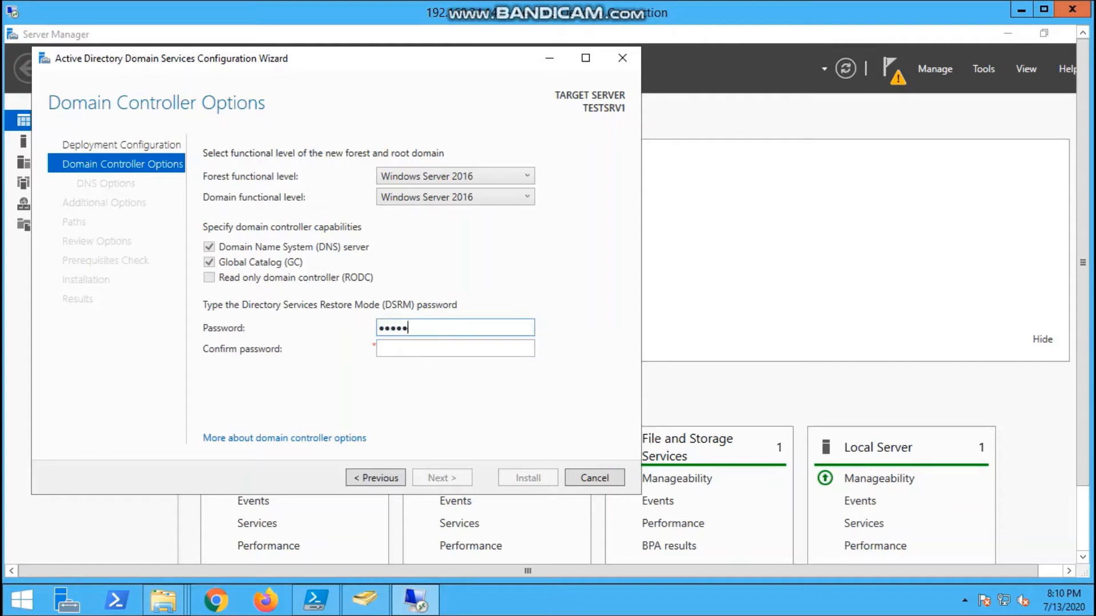
text(****)
key(Tab)
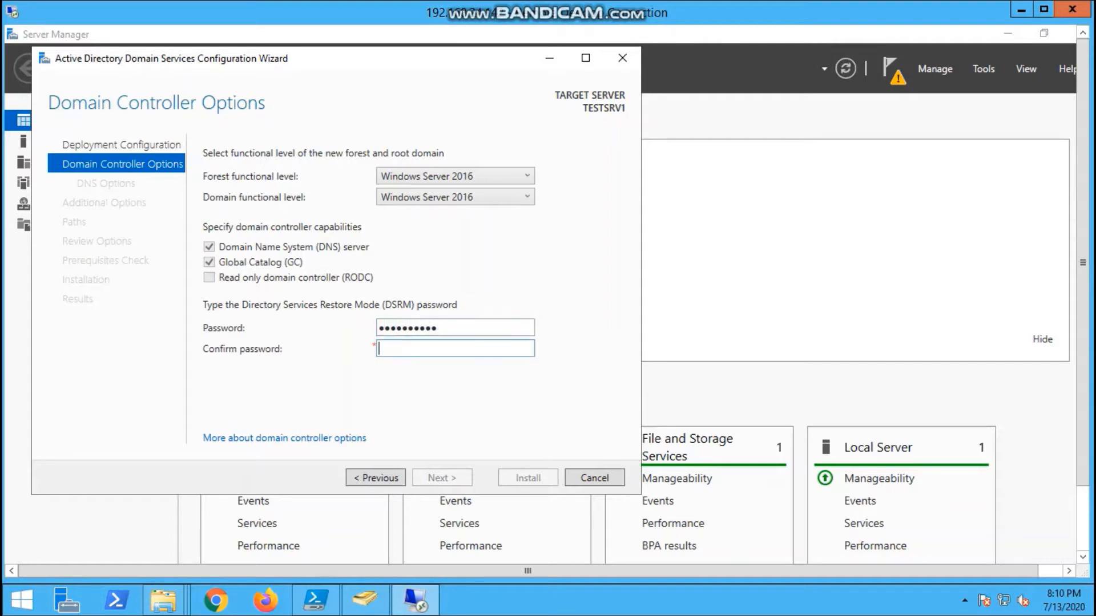
text(***********)
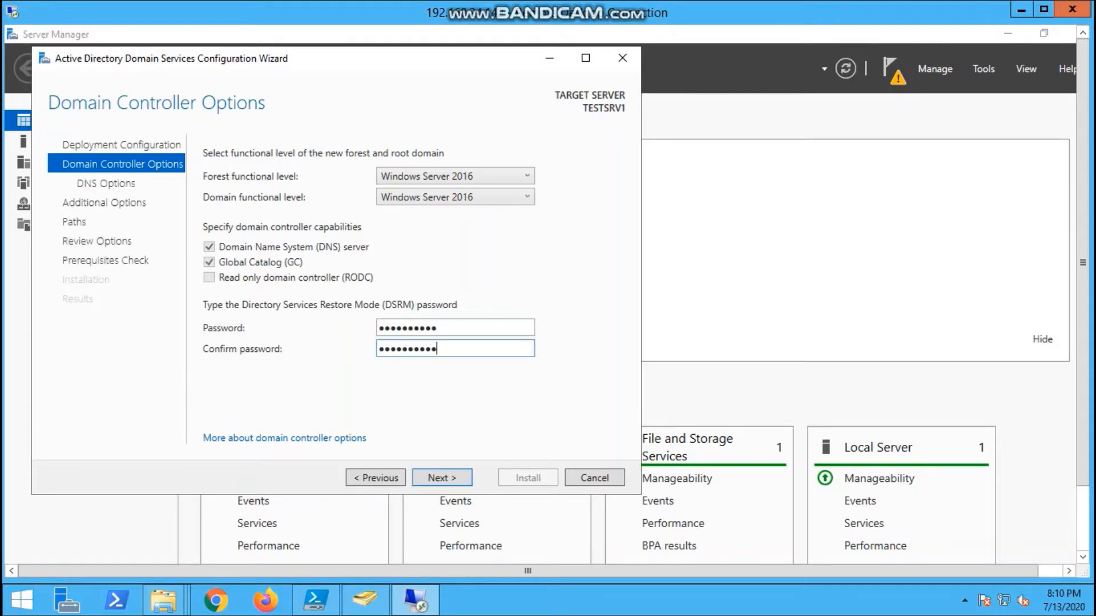
key(Return)
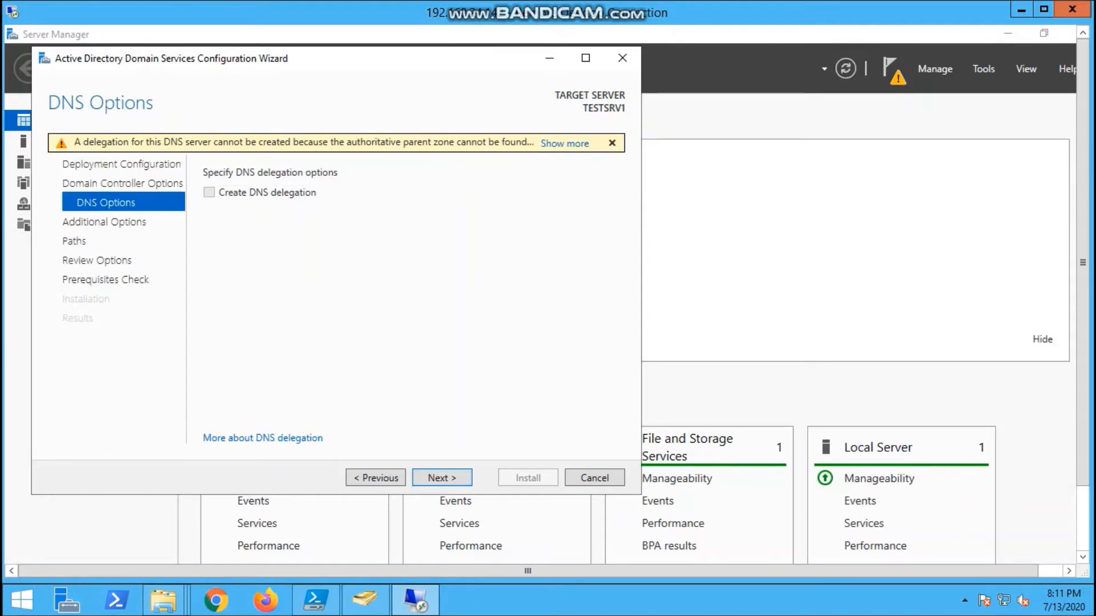
View and dismiss the full DNS delegation warning, then accept the default DNS options and NetBIOS domain name to reach the paths settings.
click(565, 143)
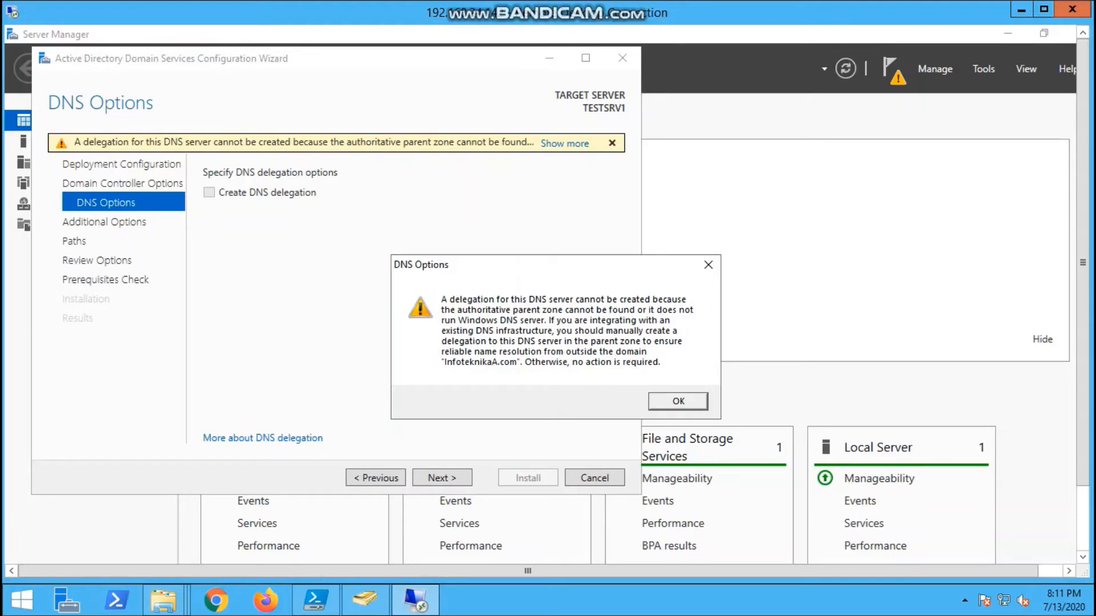
click(678, 402)
key(Return)
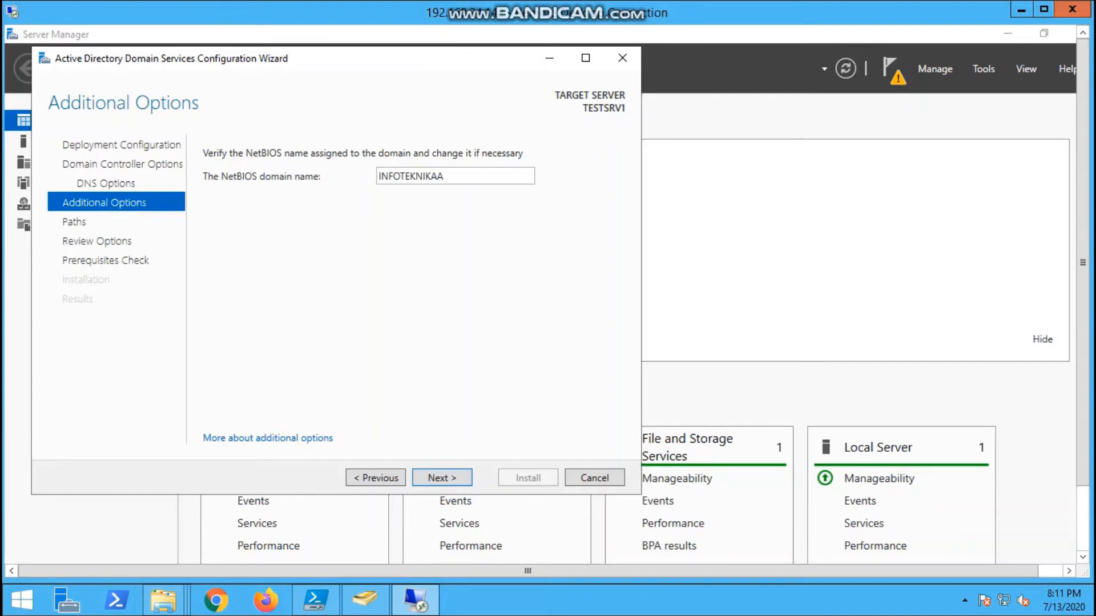
key(Return)
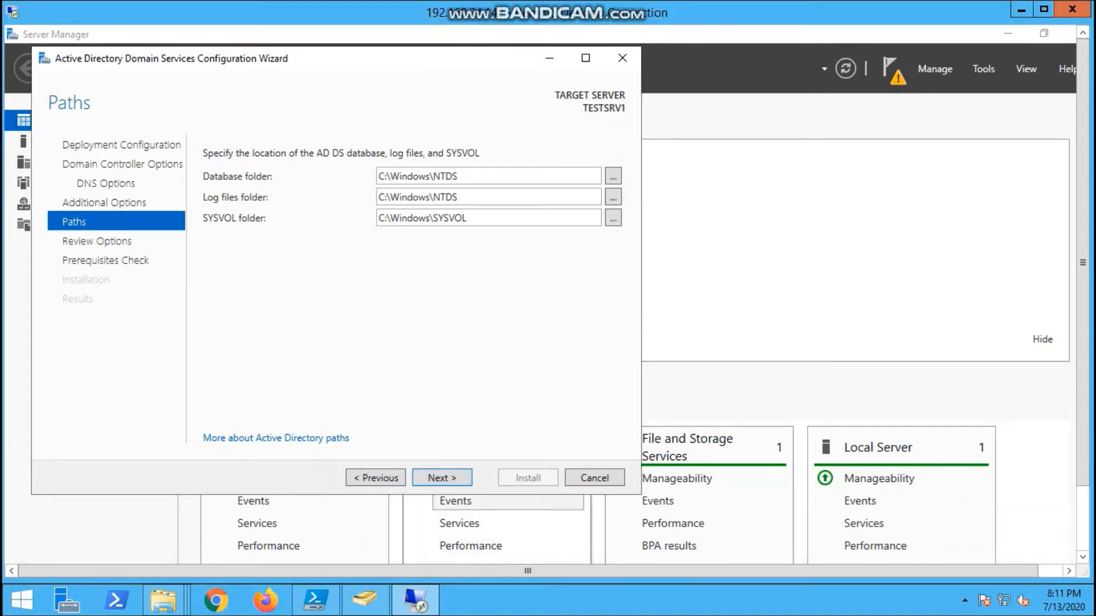
Accept the default AD DS paths and reviewed options, check the prerequisites results and start the domain controller installation.
click(441, 479)
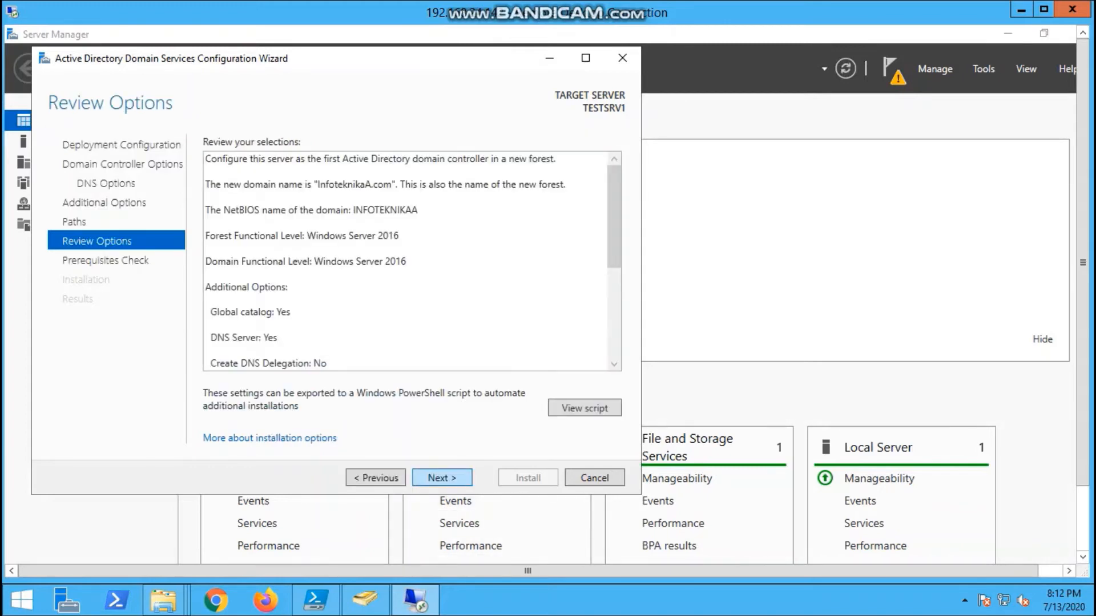
click(442, 478)
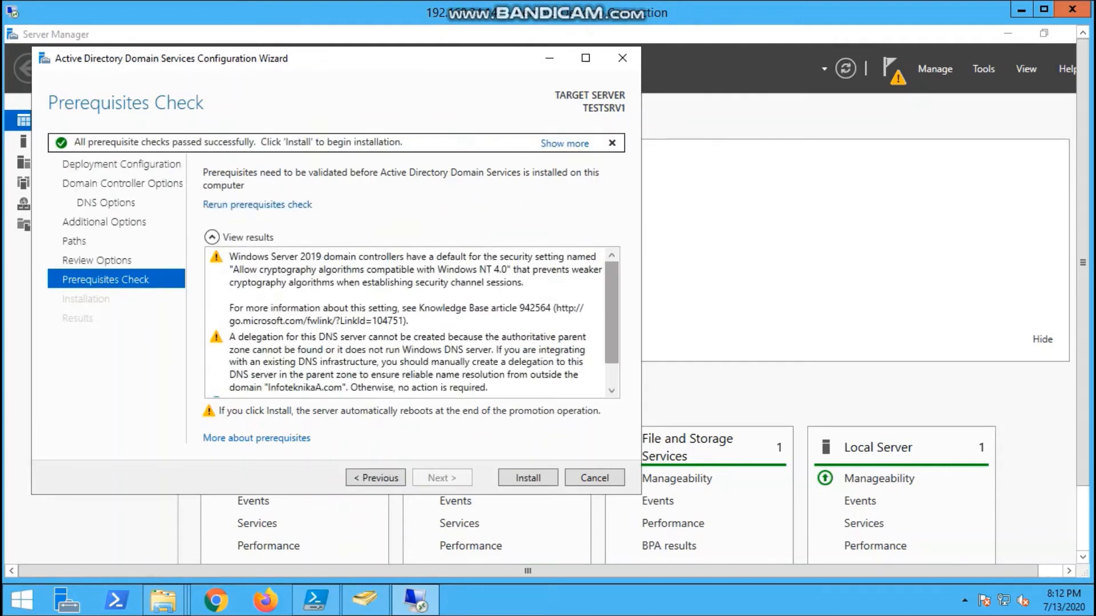
scroll(611, 320, down, 2)
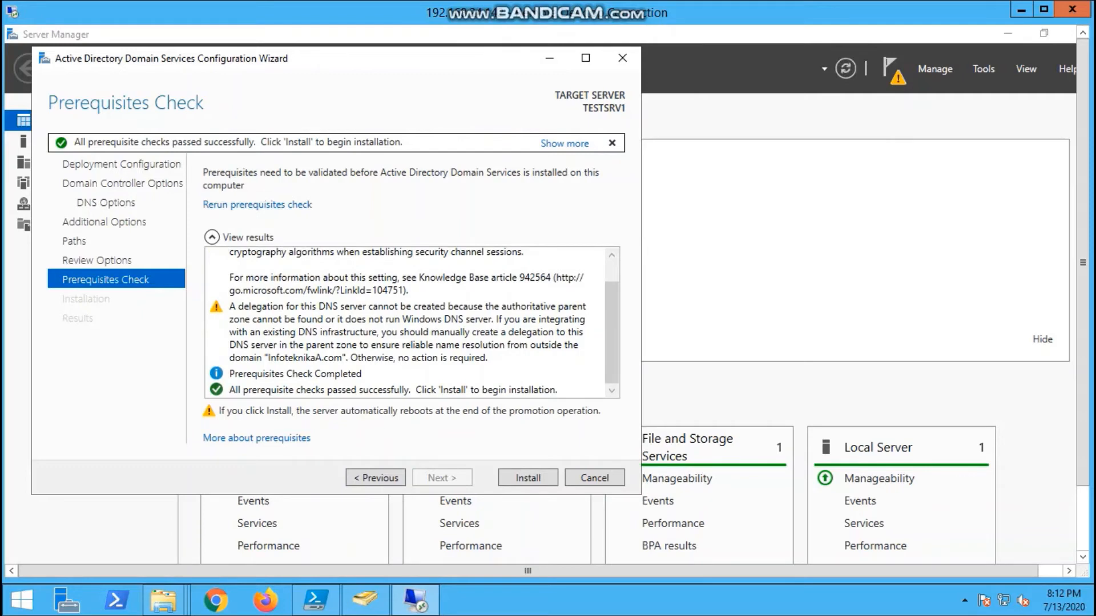
click(528, 478)
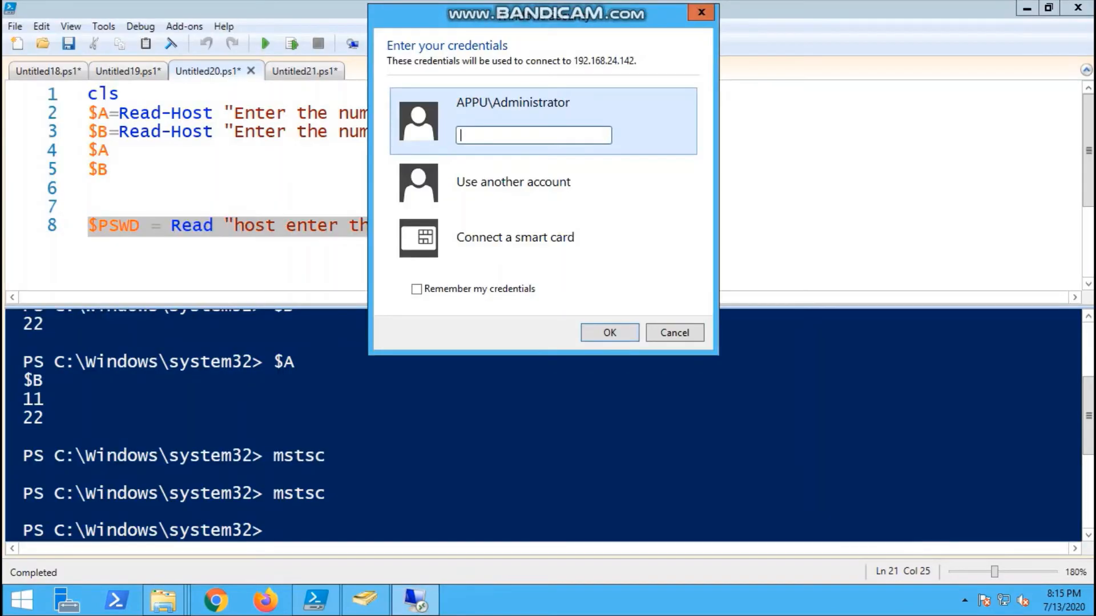
Reconnect to 192.168.24.142 over Remote Desktop by entering the administrator account password and accepting the certificate warning.
text(**********)
key(Return)
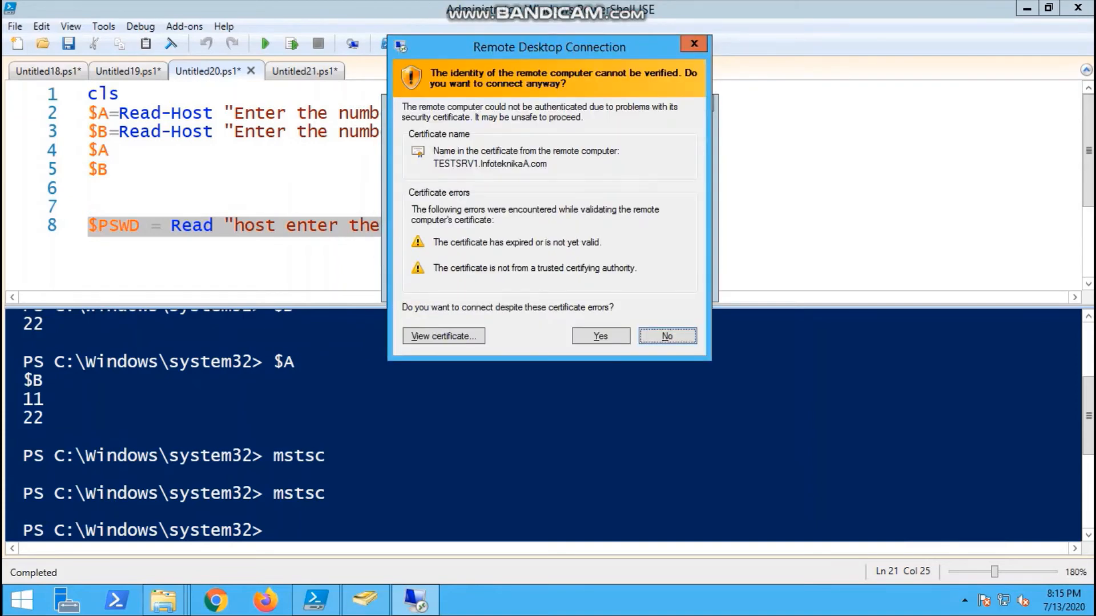
click(601, 336)
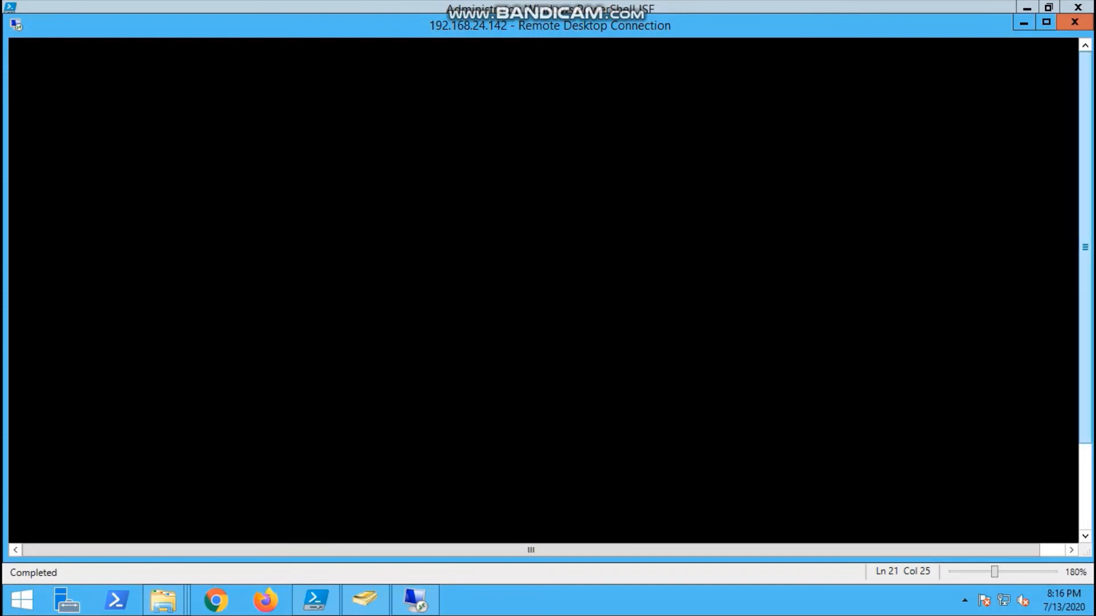
mouse_move(1085, 248)
mouse_down()
mouse_move(1085, 333)
mouse_move(1085, 247)
mouse_up()
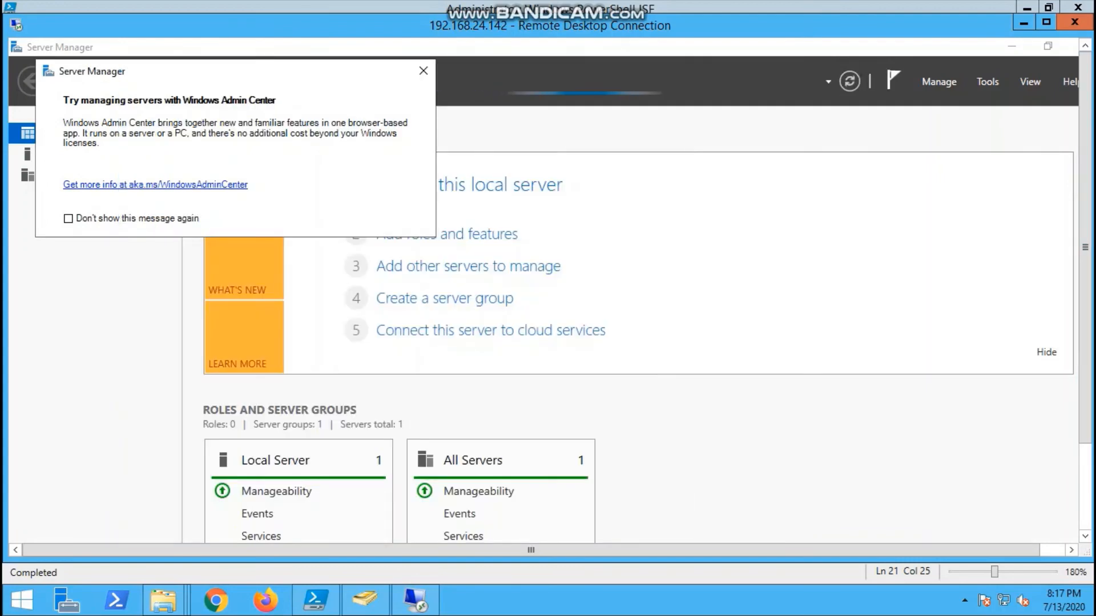
Dismiss the Windows Admin Center message and check the Server Manager notifications for running tasks.
click(423, 71)
click(893, 81)
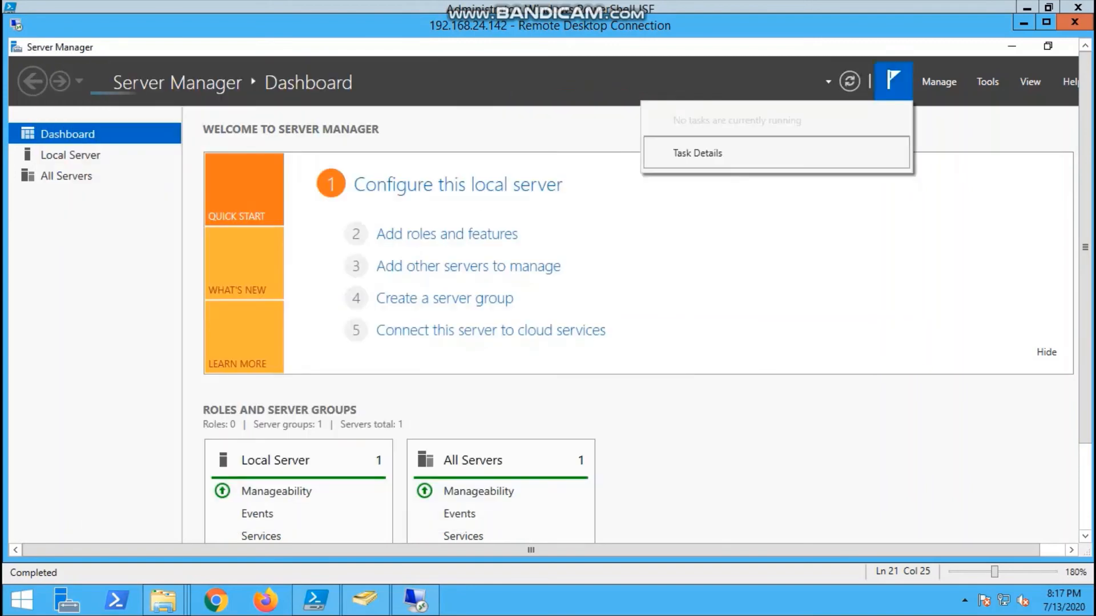
key(Escape)
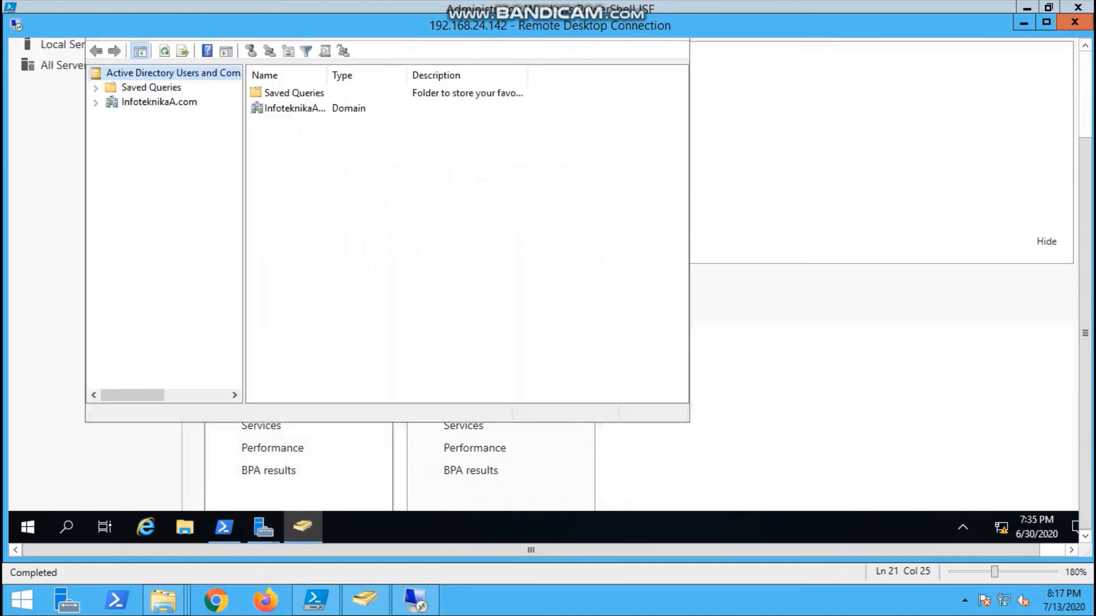
In Active Directory Users and Computers, expand the InfoteknikaA.com domain and view its Computers, Builtin and Users containers.
click(96, 103)
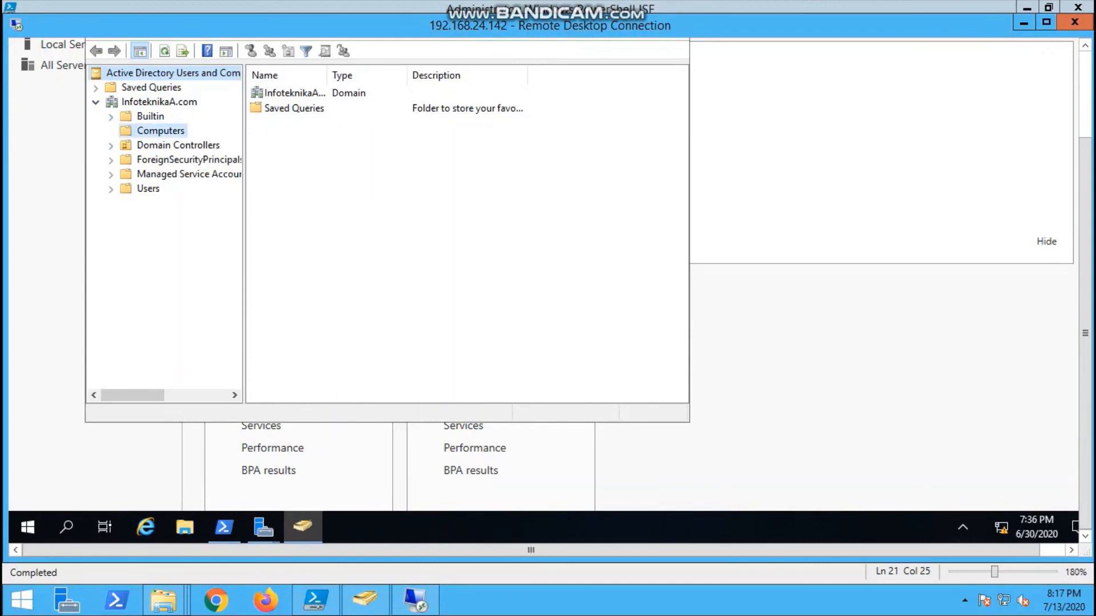
click(161, 131)
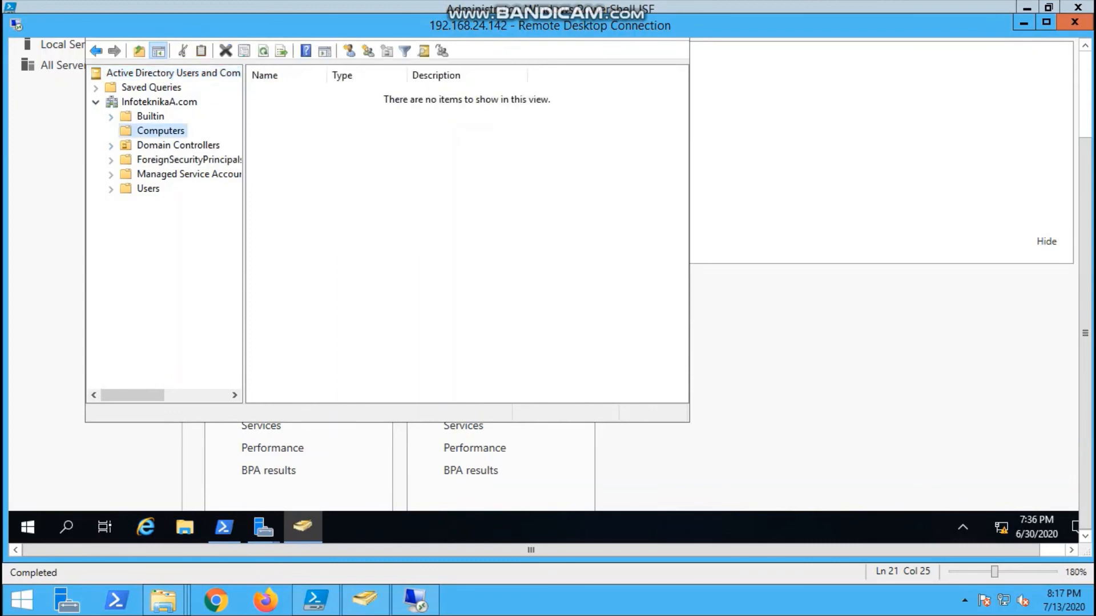
click(150, 117)
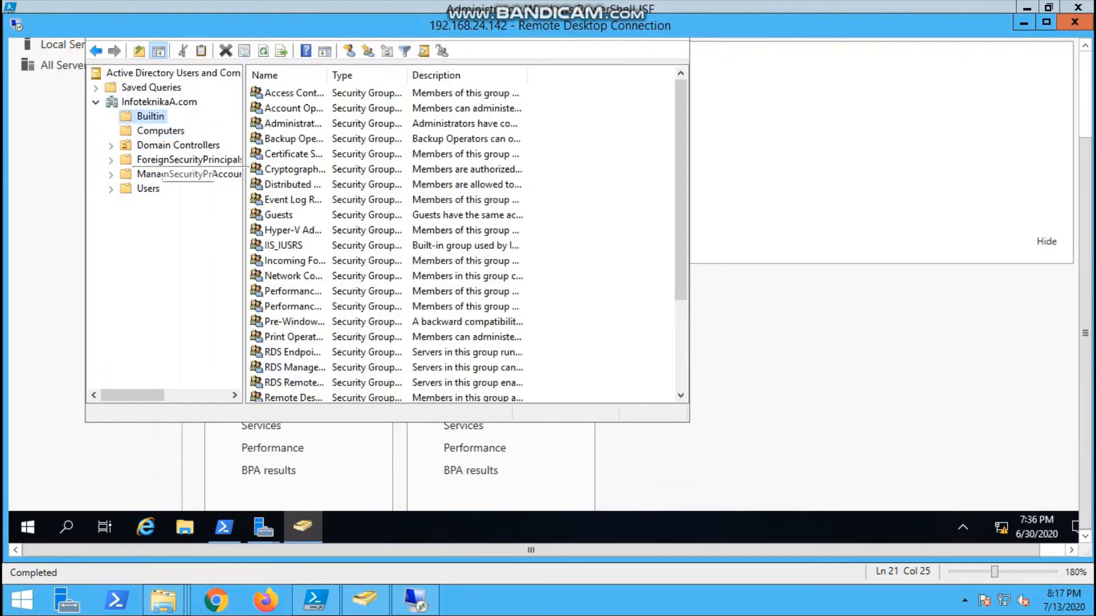
click(159, 102)
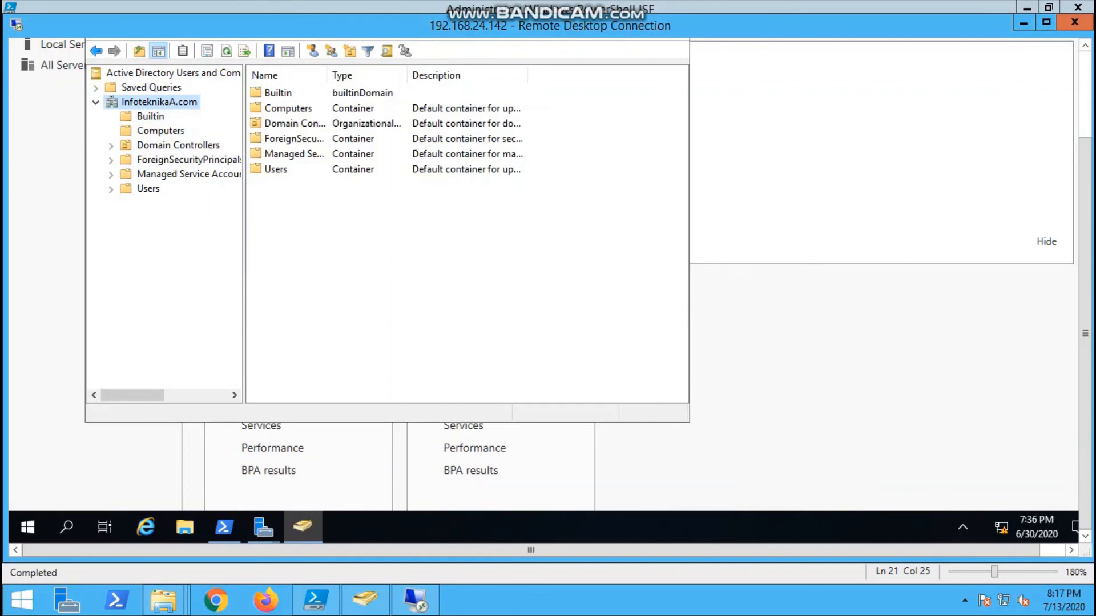
click(111, 189)
click(147, 189)
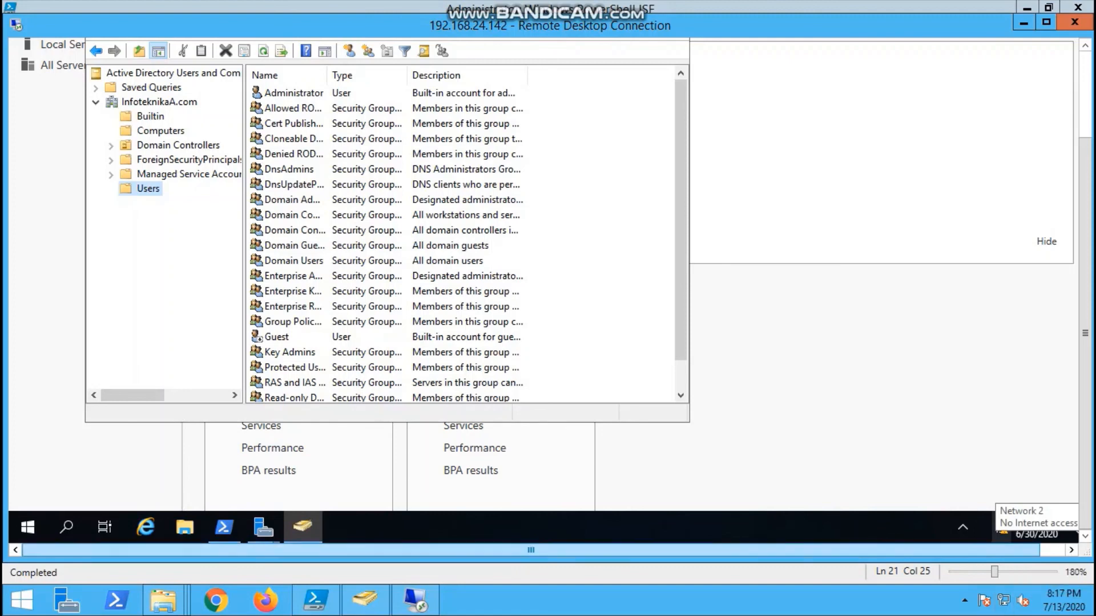
View the TCP/IPv4 properties of the Ethernet0 connection to check its IP and DNS server addresses.
right_click(1001, 528)
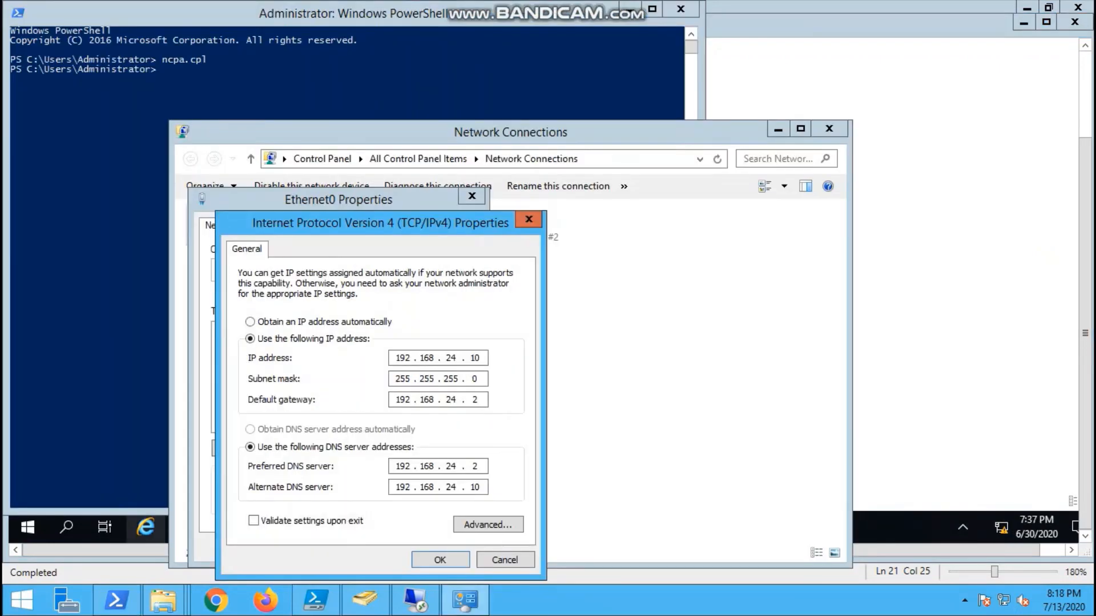
mouse_move(416, 599)
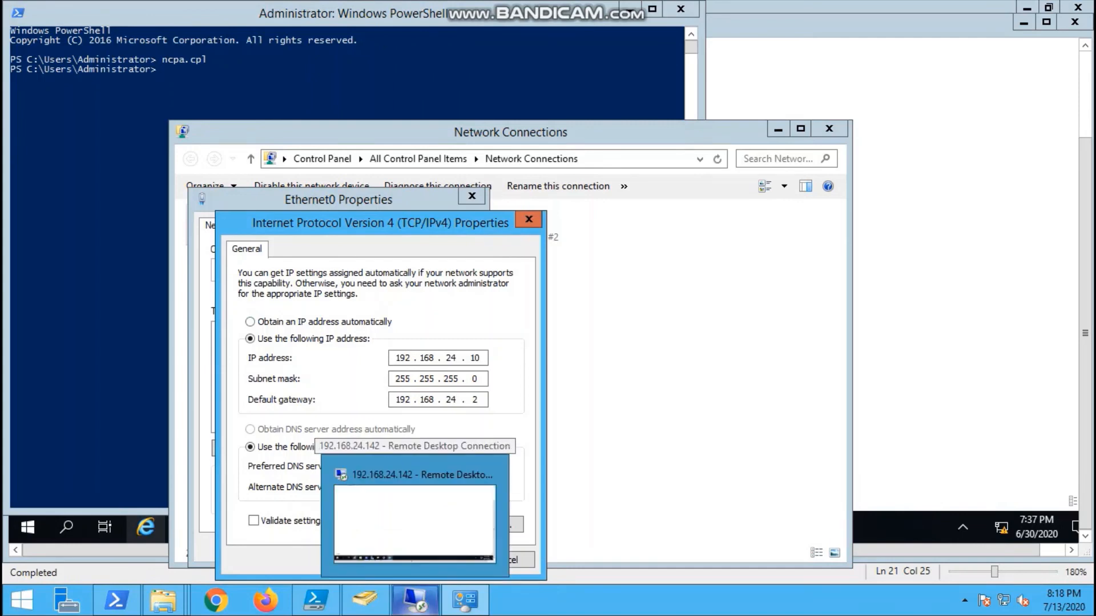